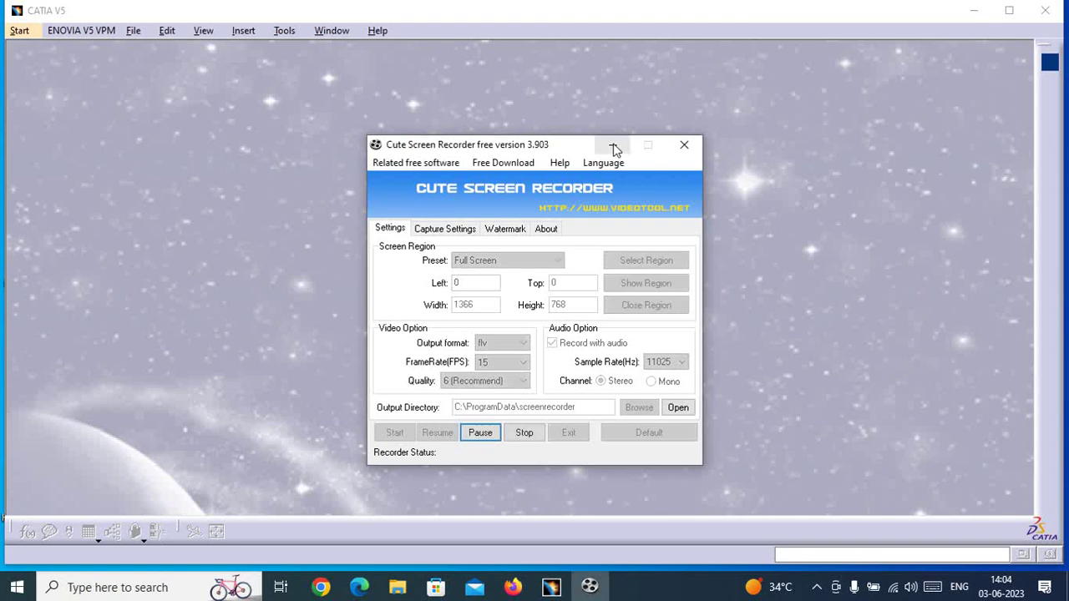
- Move the recorder aside and pick Generative Shape Design from the Start menu's Shape workbenches
click(613, 146)
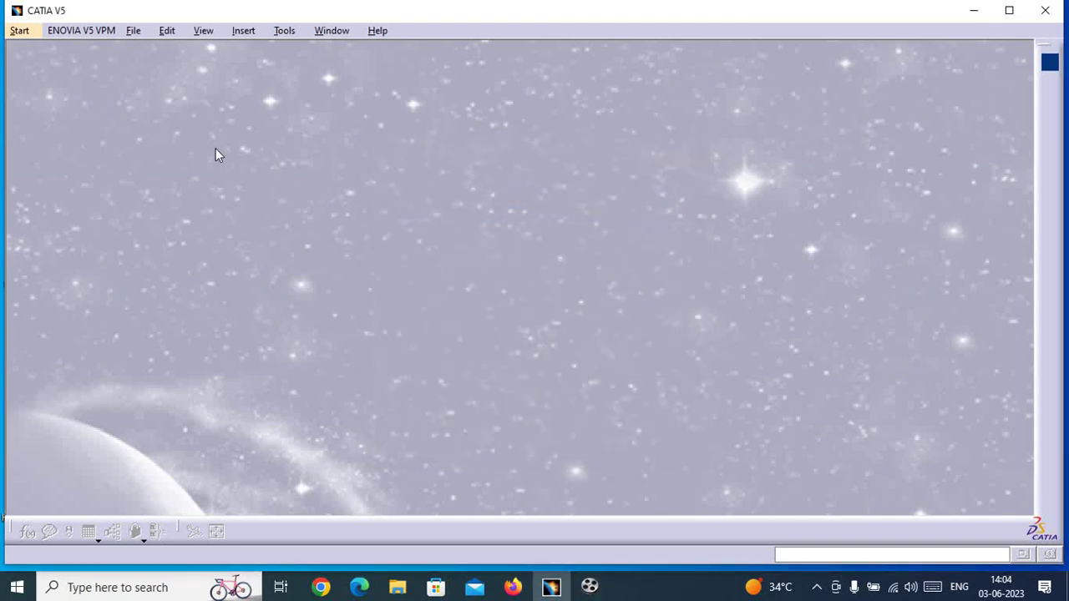
click(19, 31)
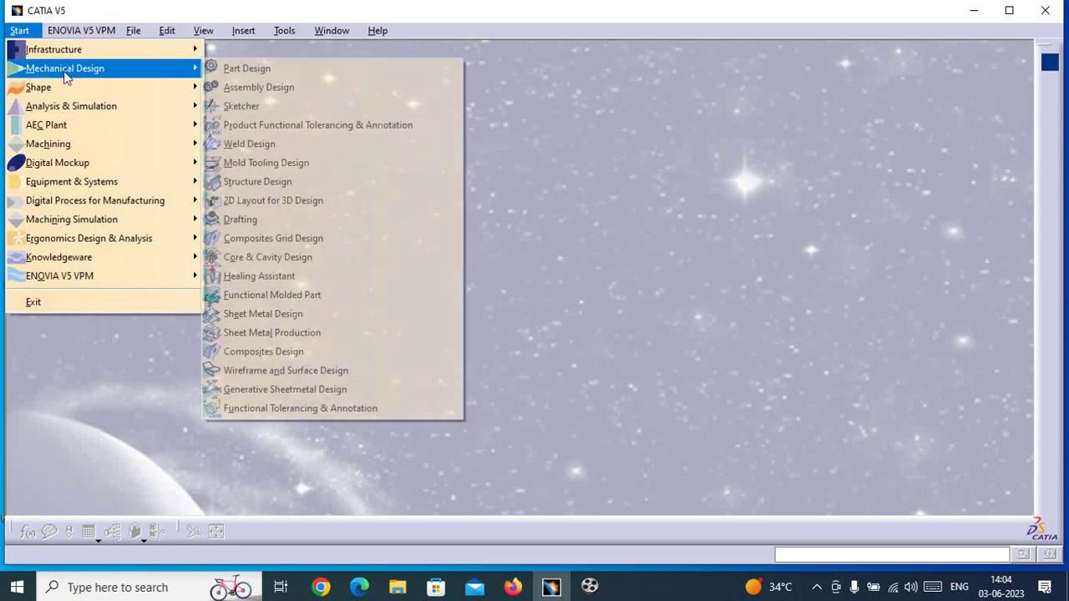
mouse_move(39, 87)
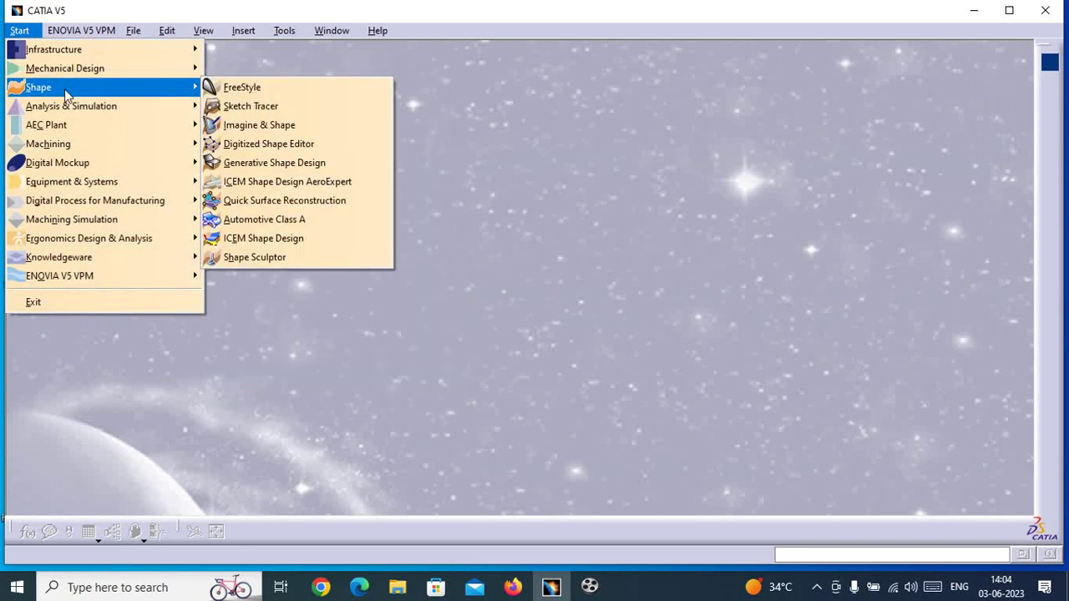
click(291, 166)
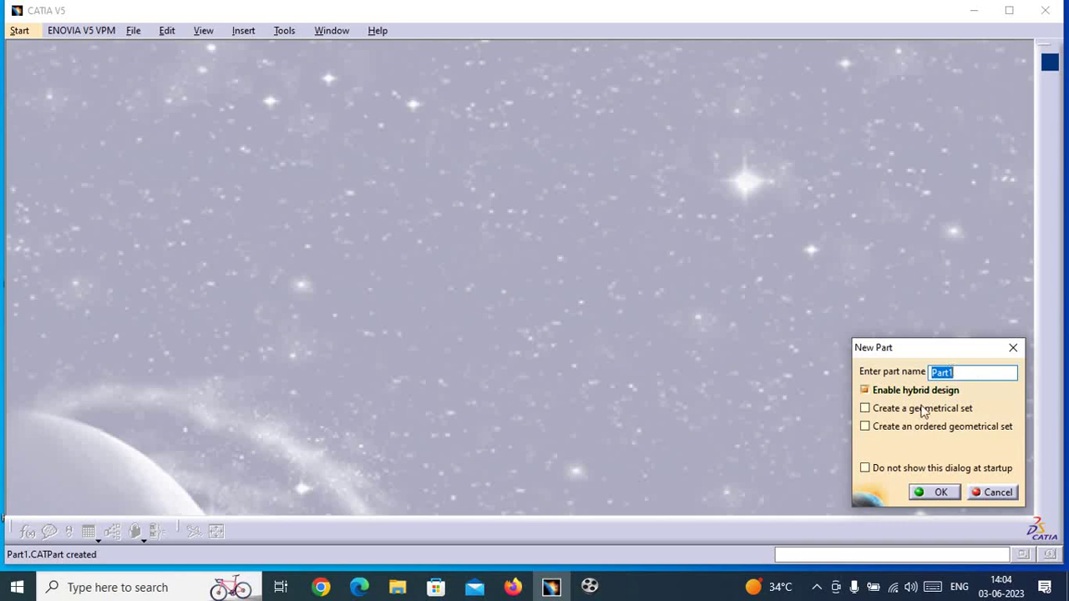
- Accept the default name Part1 and dock the floating Surfaces toolbar in the top row
click(937, 494)
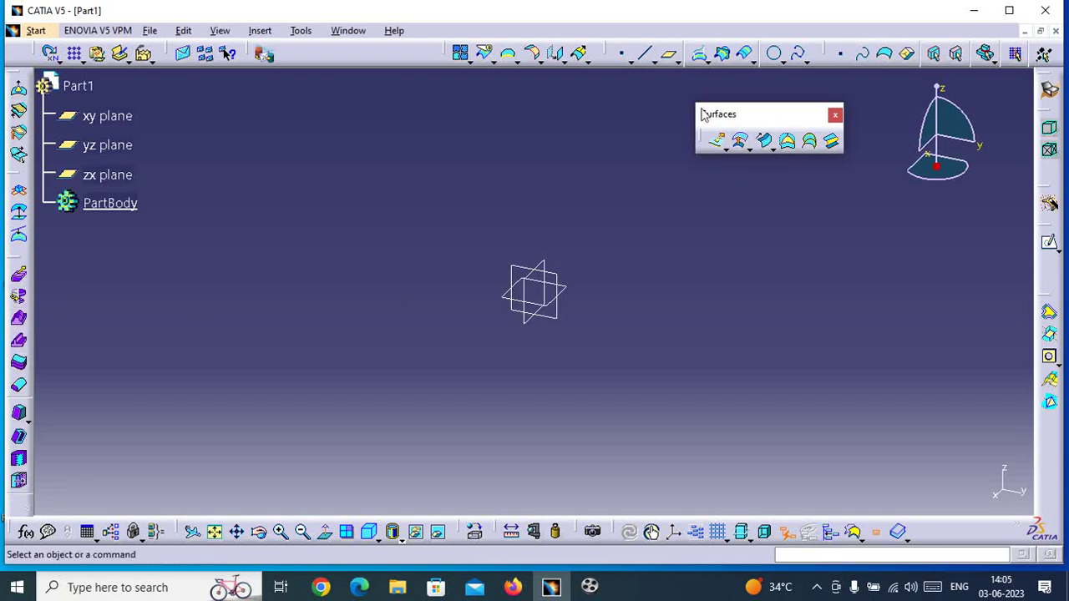
drag(449, 53, 288, 50)
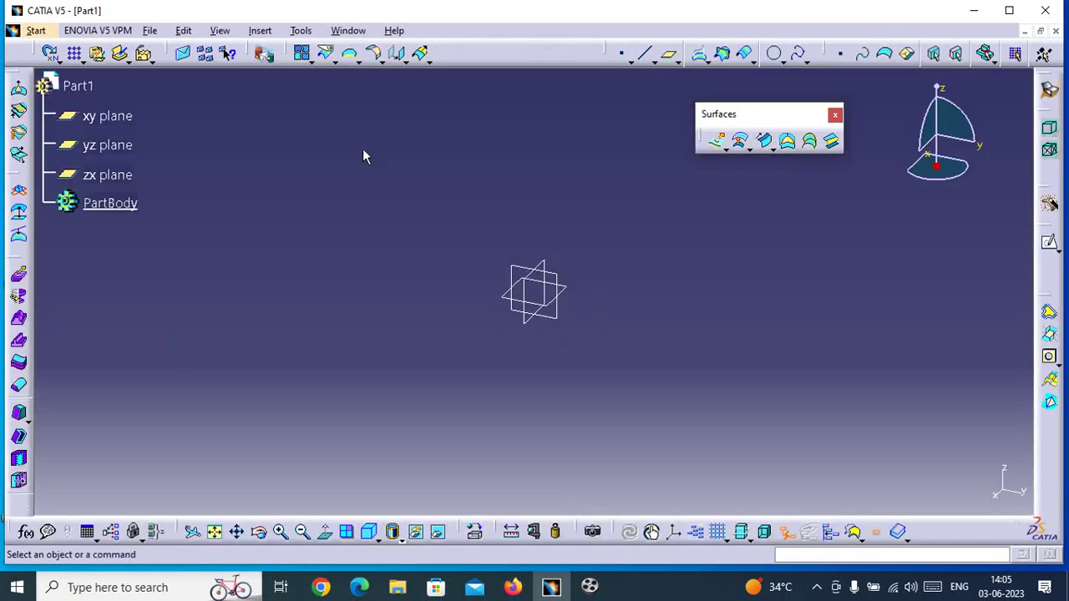
drag(688, 136, 462, 46)
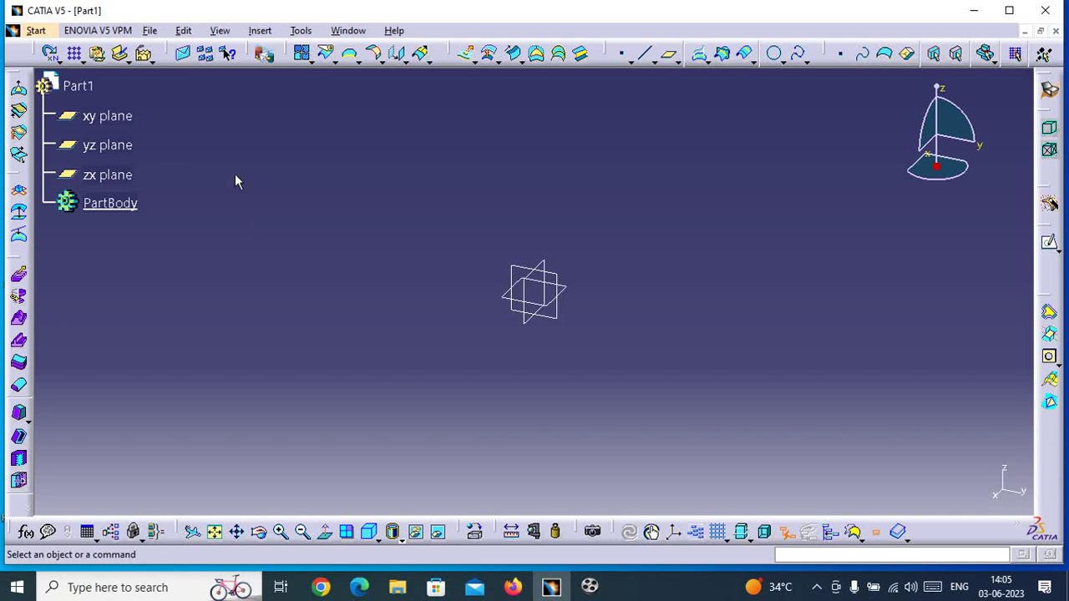
- On the xy plane, sketch a line extending symmetrically from the origin
click(127, 122)
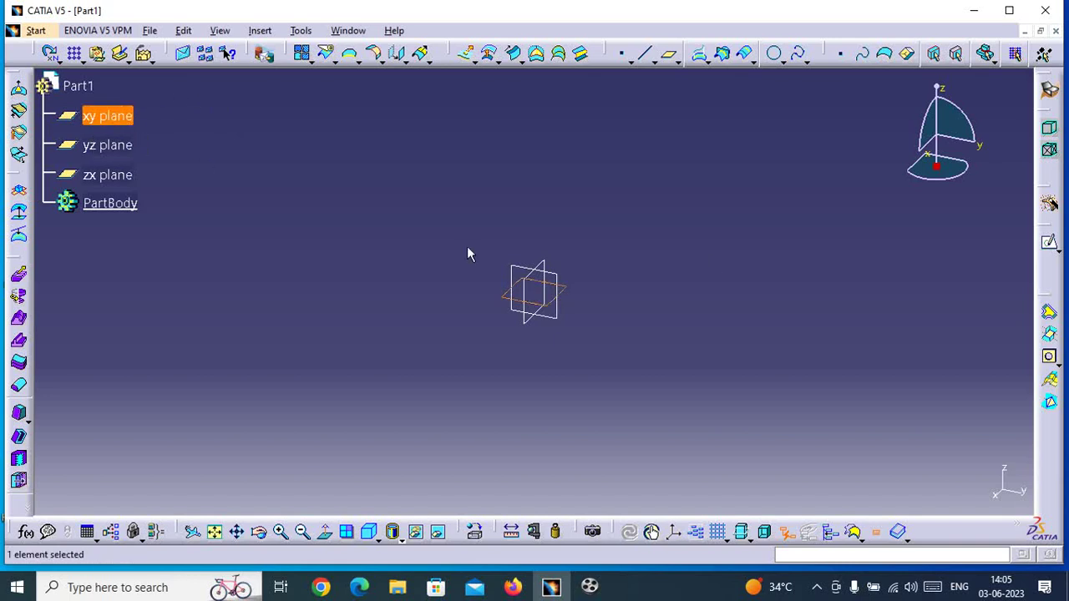
click(1051, 246)
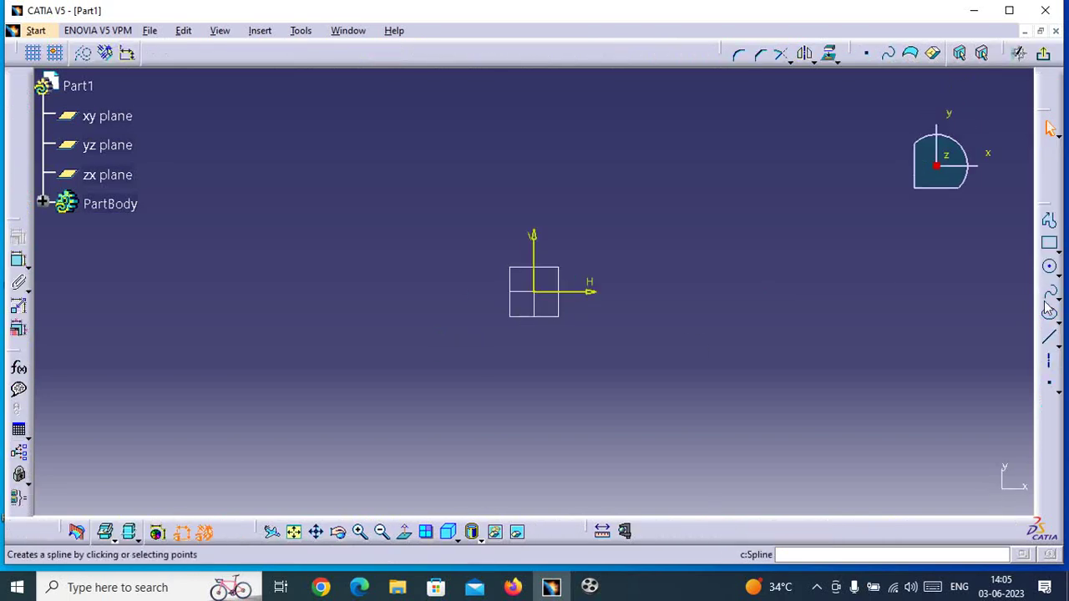
click(1049, 337)
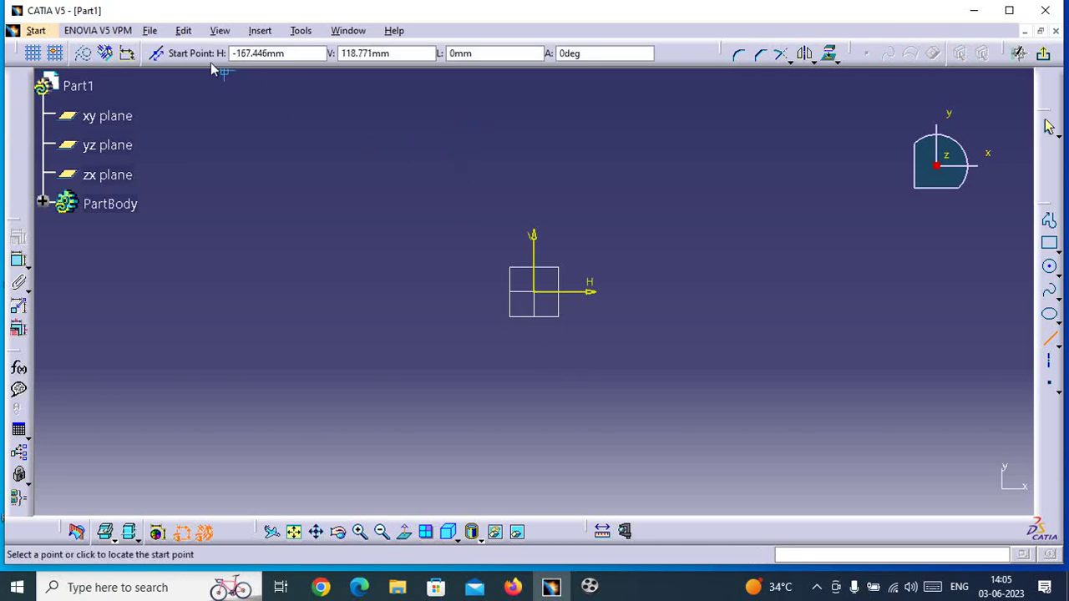
click(156, 54)
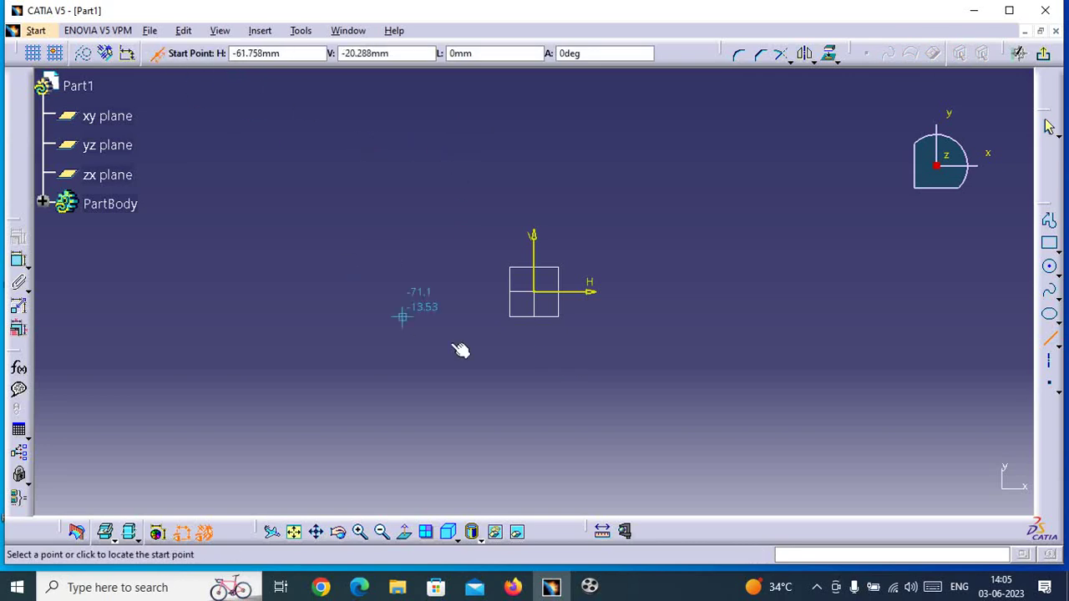
click(538, 292)
click(791, 286)
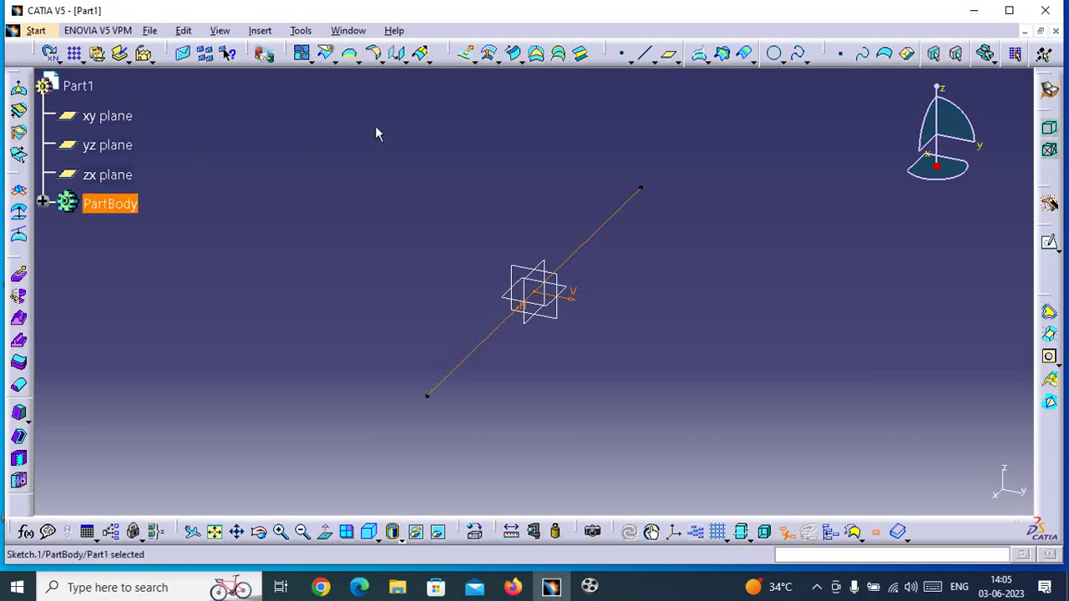
click(467, 59)
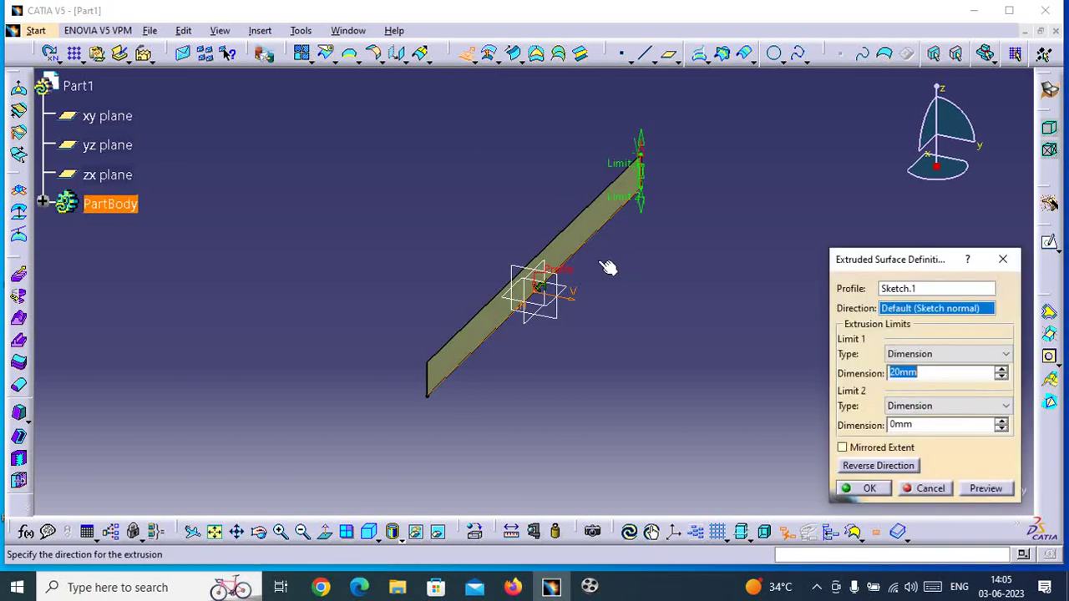
mouse_move(582, 278)
middle_down()
mouse_move(537, 232)
mouse_move(513, 171)
middle_up()
mouse_move(687, 291)
middle_down()
mouse_move(657, 223)
mouse_move(603, 295)
middle_up()
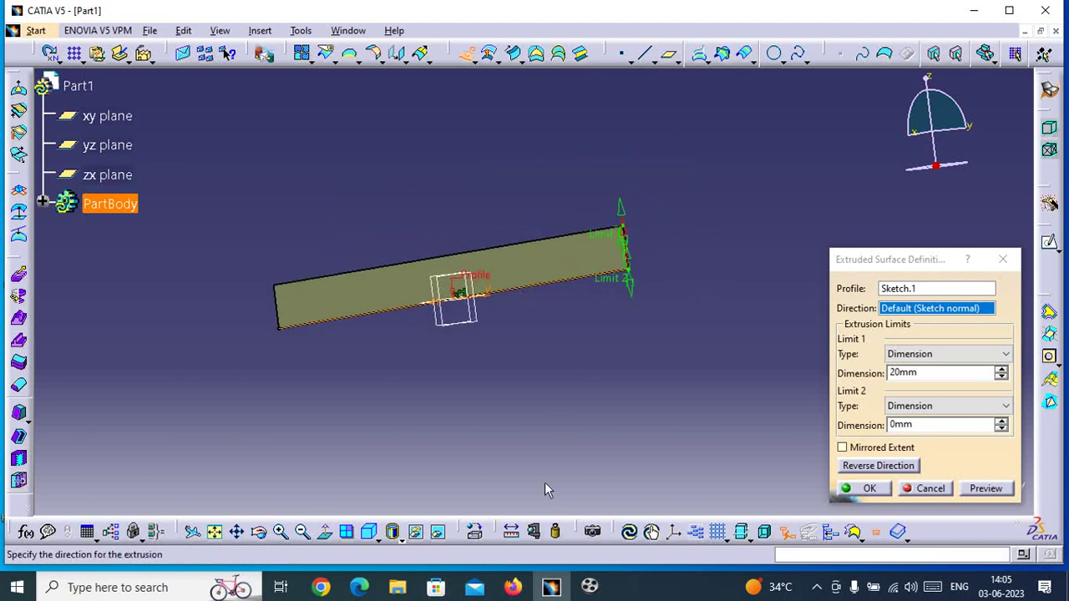
click(280, 532)
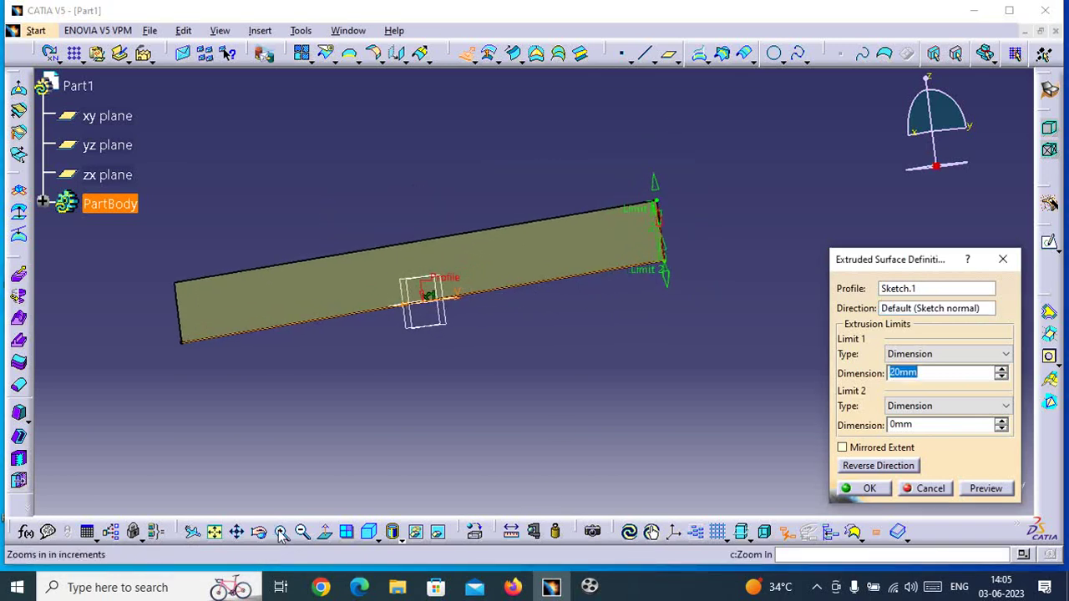
mouse_move(462, 182)
middle_down()
mouse_move(477, 242)
mouse_move(651, 231)
mouse_move(601, 262)
mouse_move(487, 256)
mouse_move(427, 227)
middle_up()
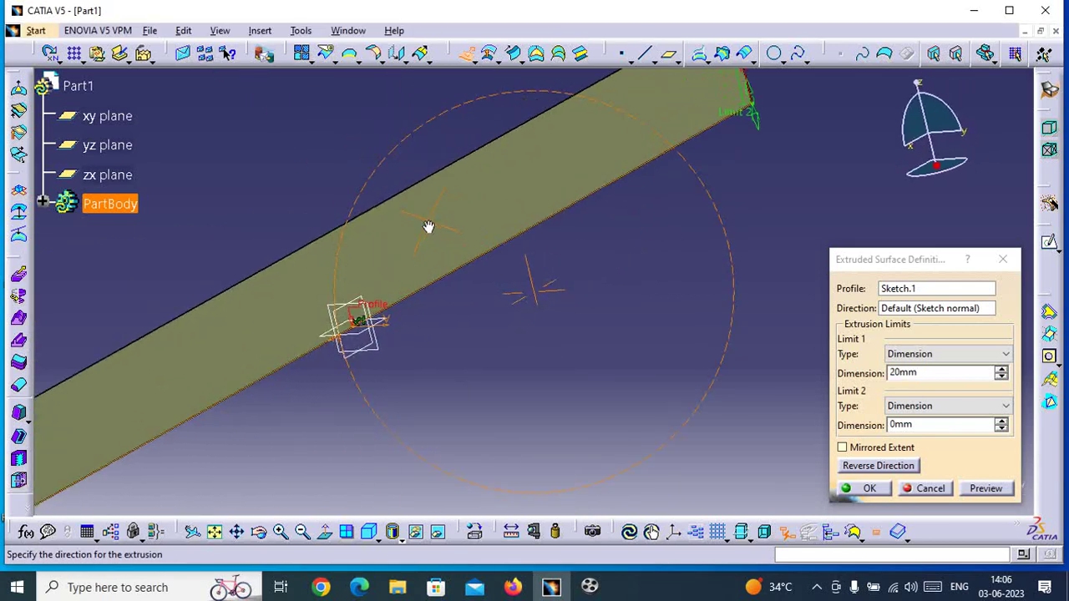
click(842, 448)
mouse_move(432, 358)
middle_down()
mouse_move(427, 332)
mouse_move(444, 281)
middle_up()
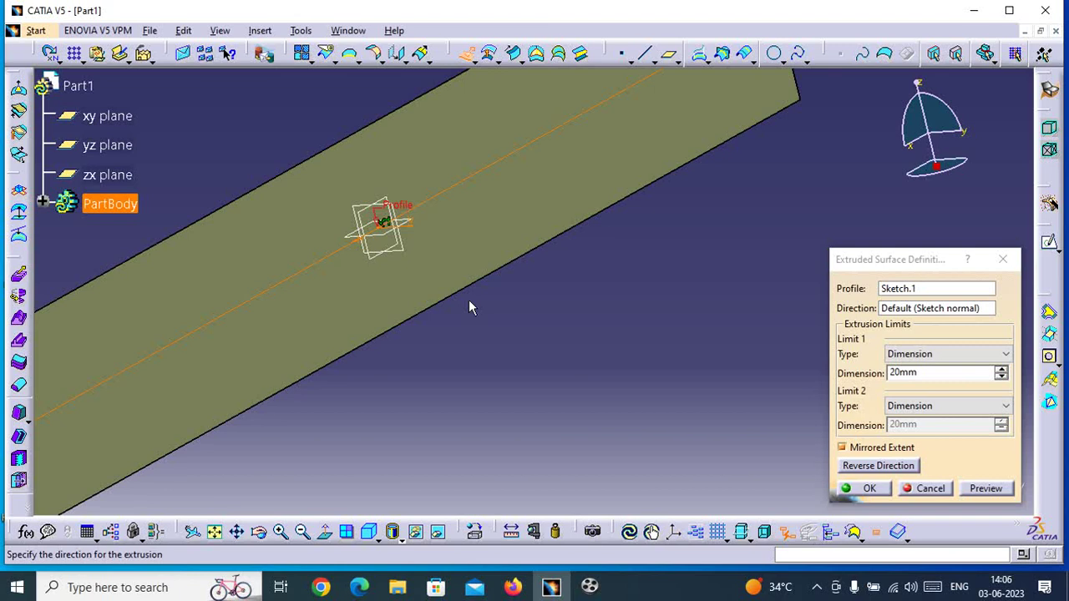
- Discard the surface extrusion, zoom out, and switch to the Part Design workbench
click(931, 490)
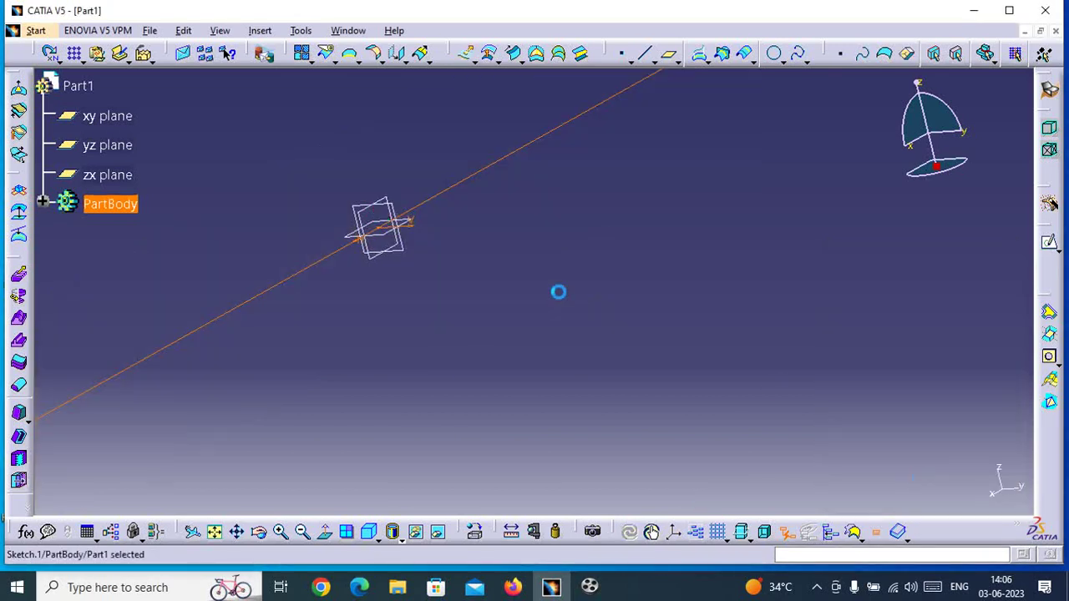
mouse_move(523, 310)
middle_down()
mouse_move(554, 422)
mouse_move(495, 311)
middle_up()
click(398, 218)
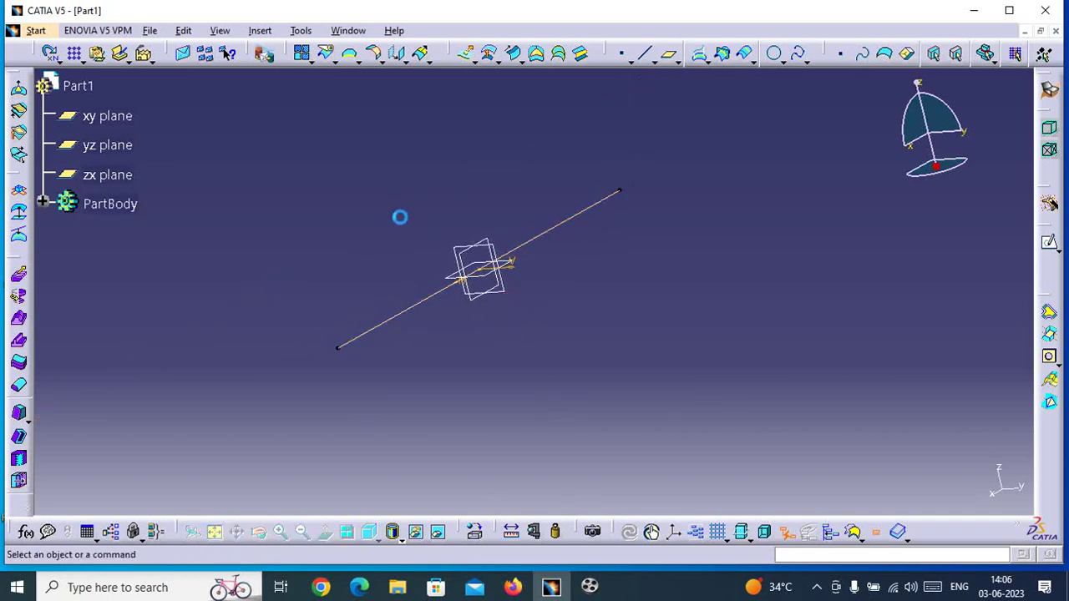
click(36, 30)
mouse_move(81, 68)
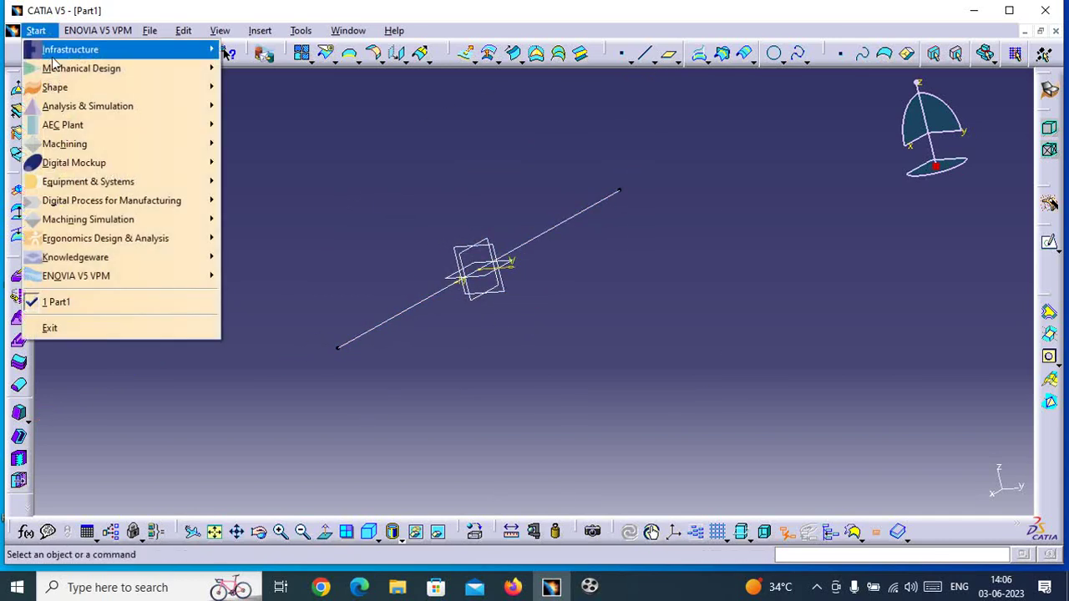
click(301, 71)
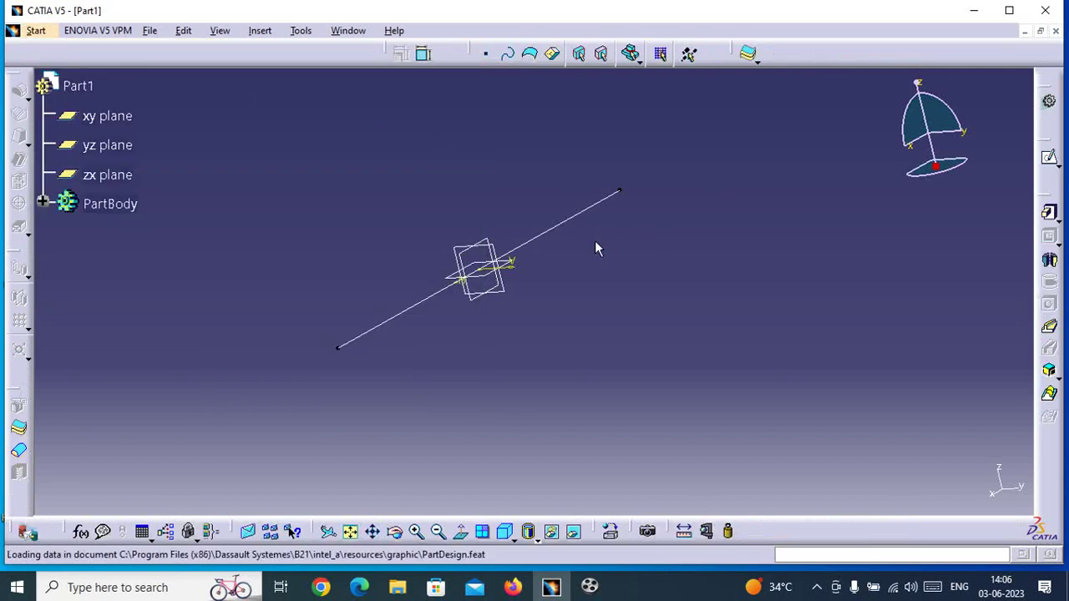
- Pad the open Sketch.1 line as a thick 20mm pad with 22mm thickness
click(1052, 216)
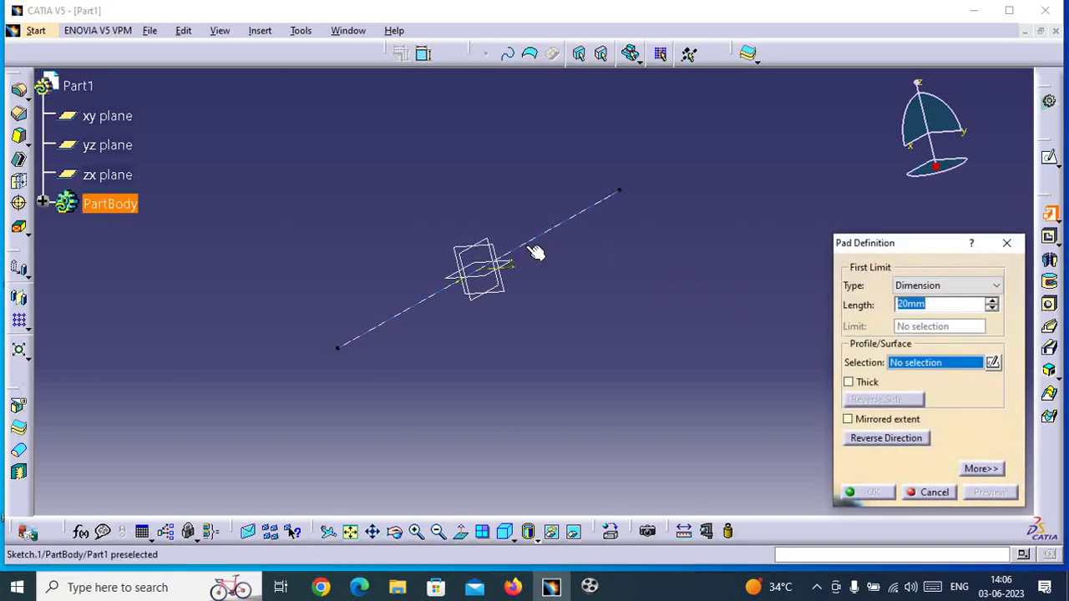
click(532, 249)
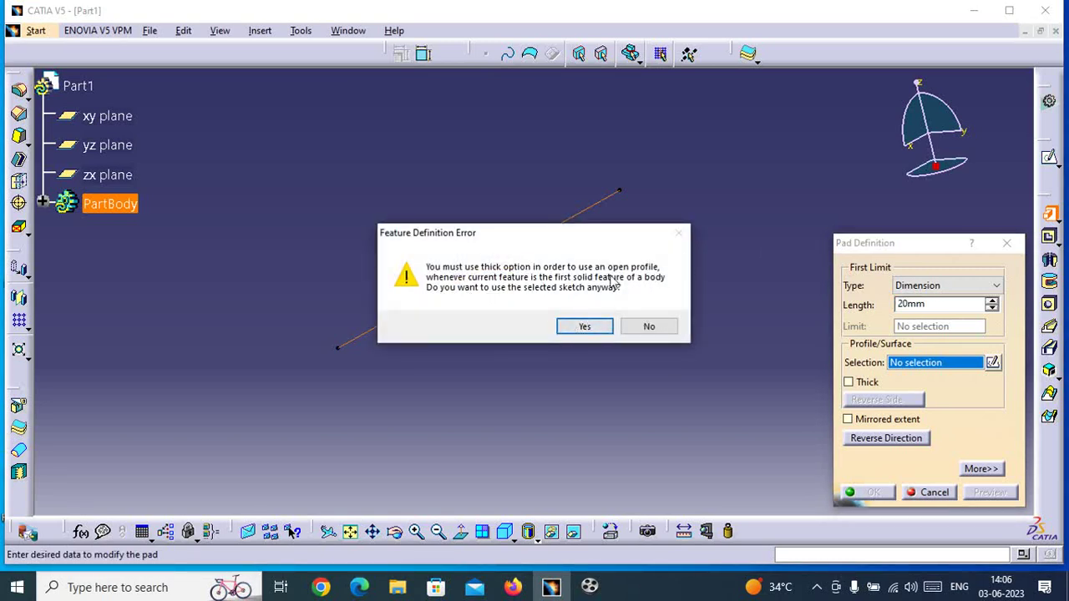
click(585, 327)
click(849, 384)
mouse_move(538, 295)
middle_down()
mouse_move(581, 365)
mouse_move(520, 322)
middle_up()
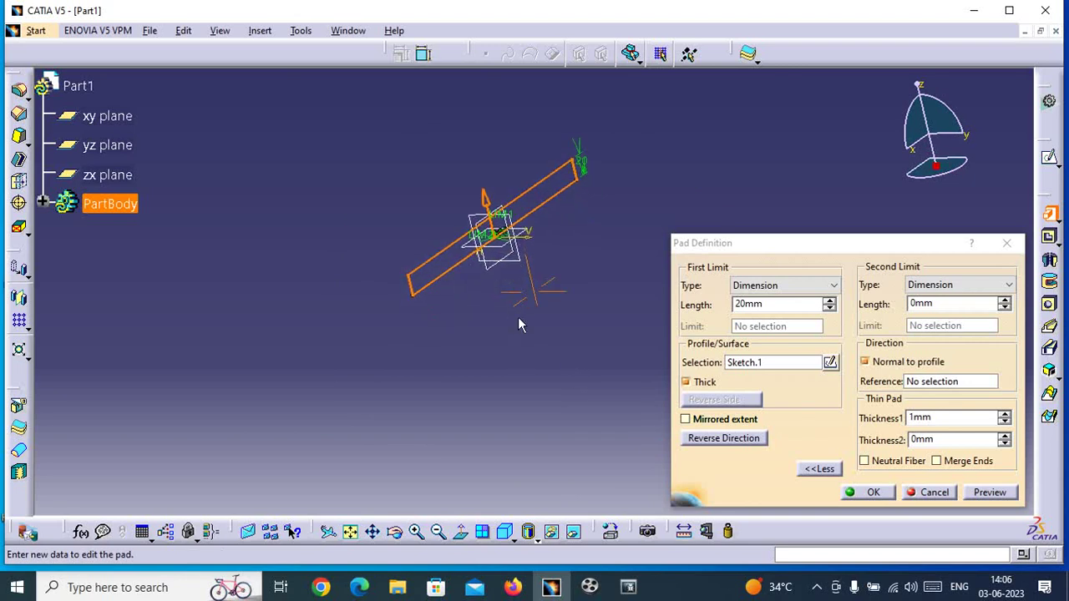
click(1004, 415)
click(1004, 416)
click(1005, 416)
click(1005, 416)
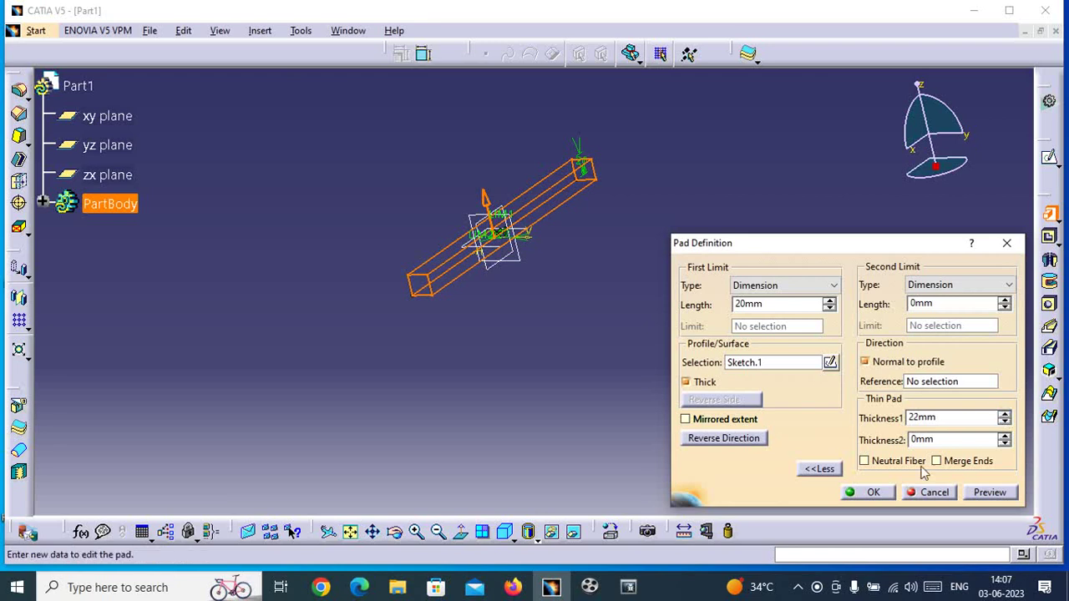
click(870, 492)
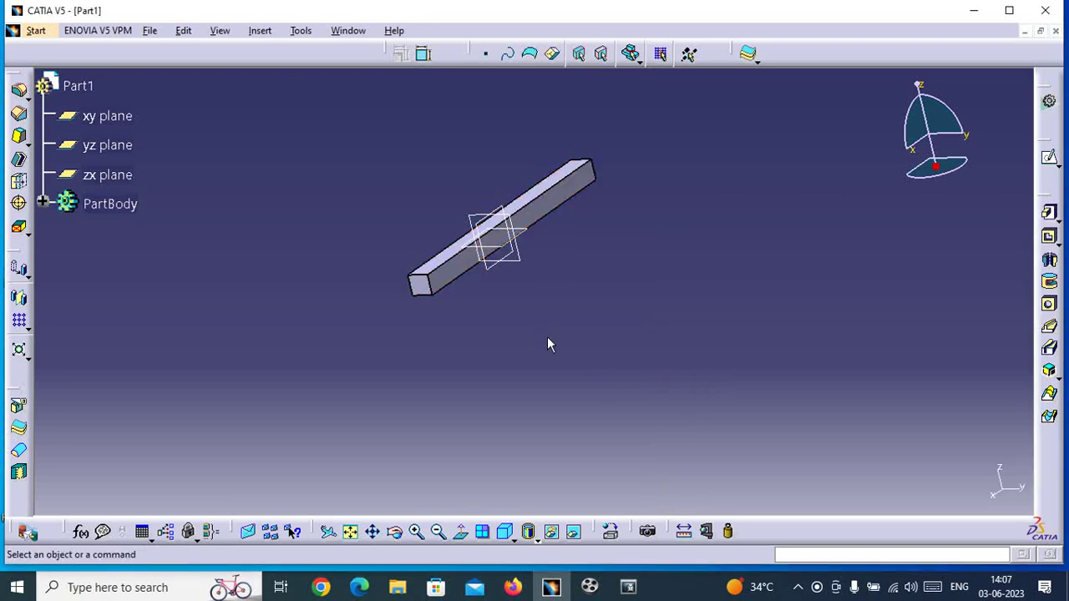
- Undo the thin pad with Ctrl+Z so only Sketch.1's line remains
middle_drag(395, 215, 489, 245)
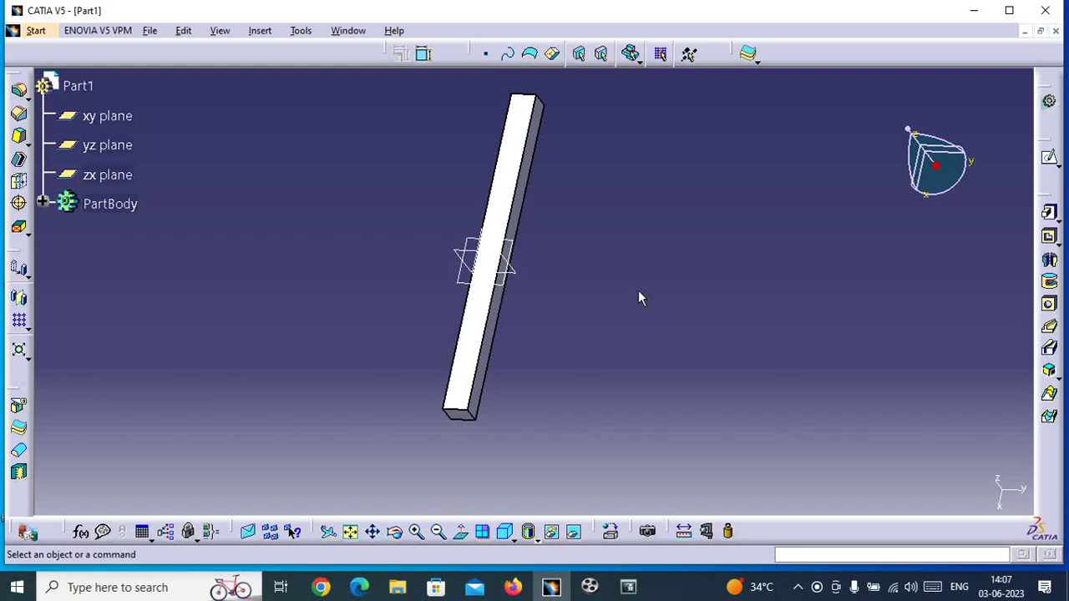
key(ctrl+z)
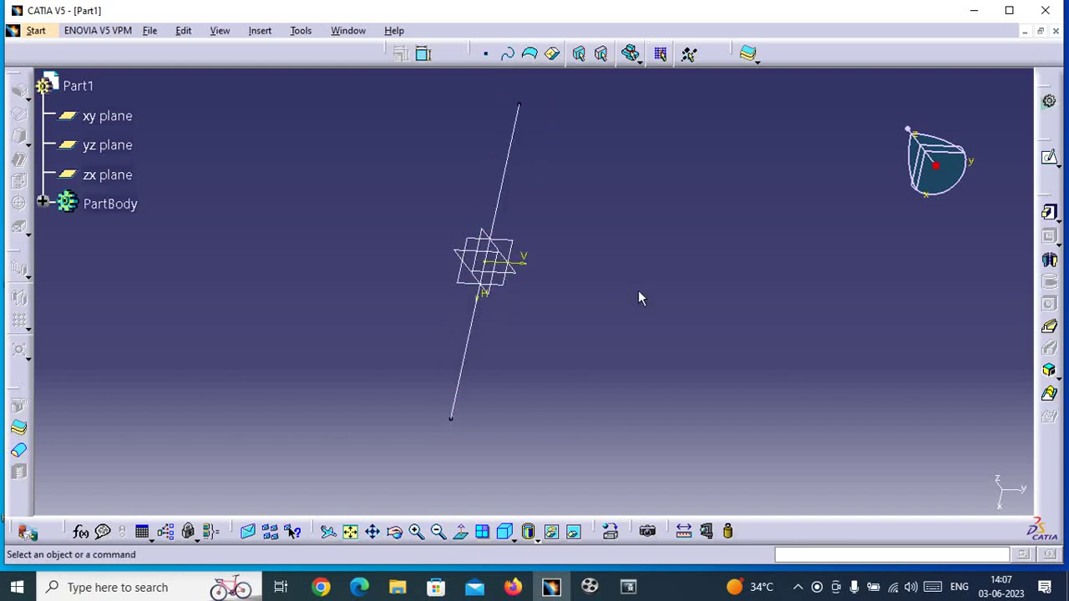
click(36, 30)
mouse_move(54, 87)
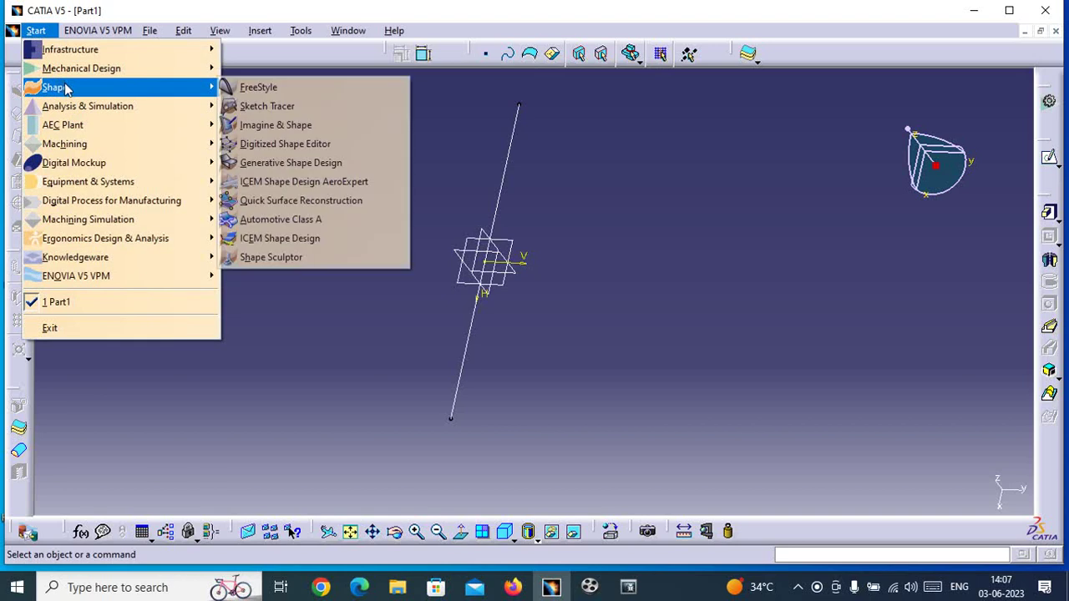
- Return to Generative Shape Design, then enter and exit Sketch.1 to show its line
click(320, 162)
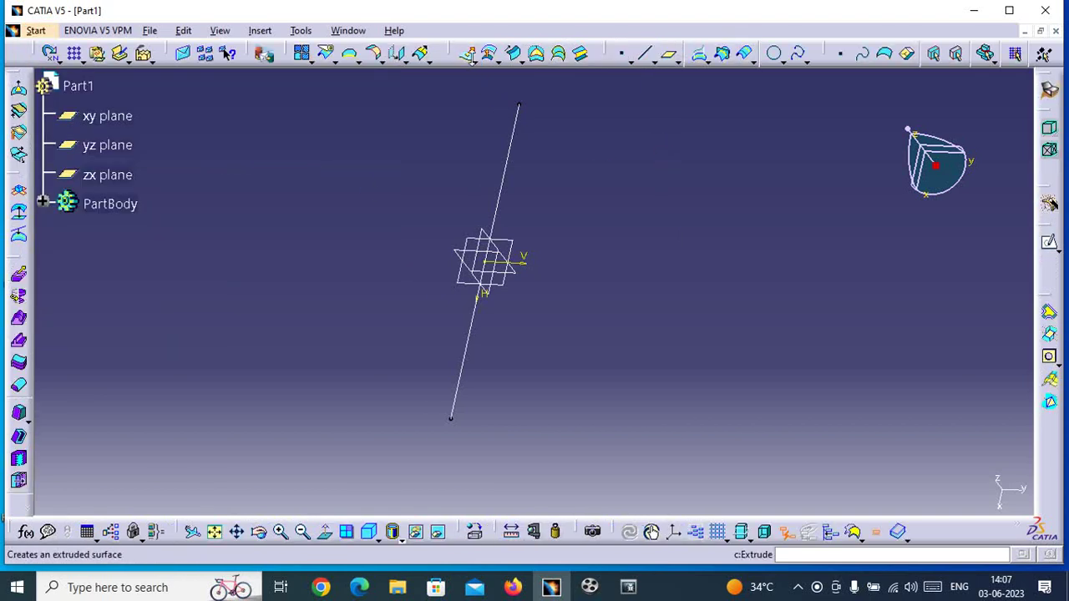
click(465, 58)
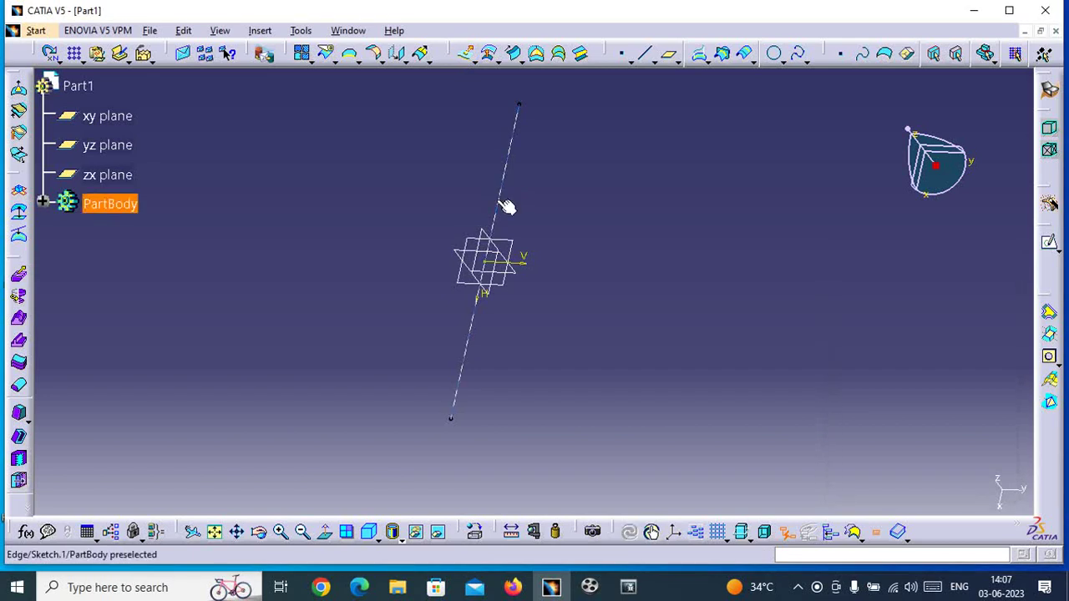
click(501, 199)
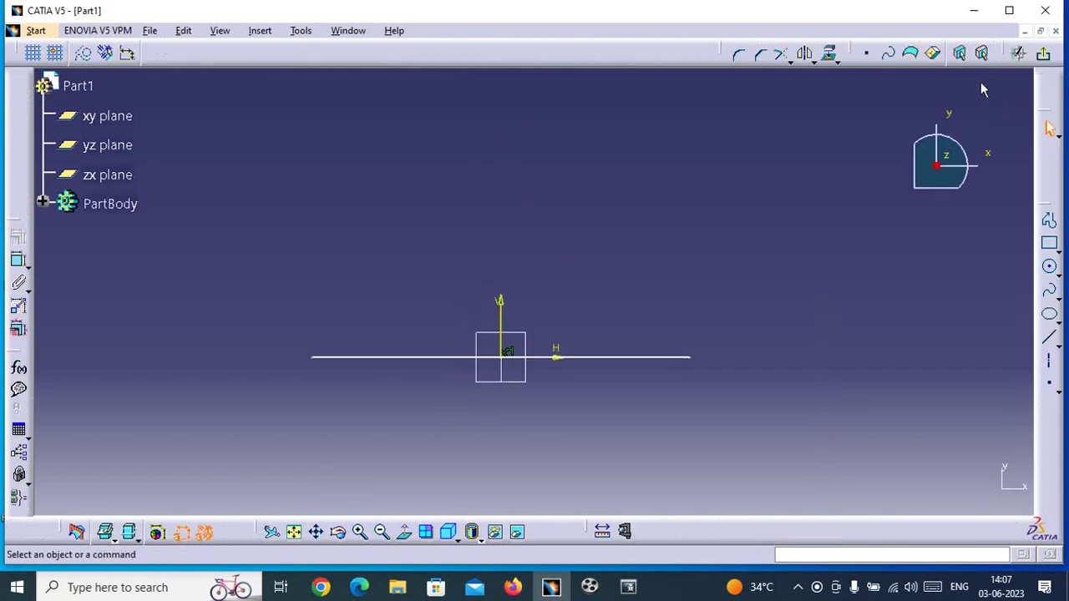
click(1043, 53)
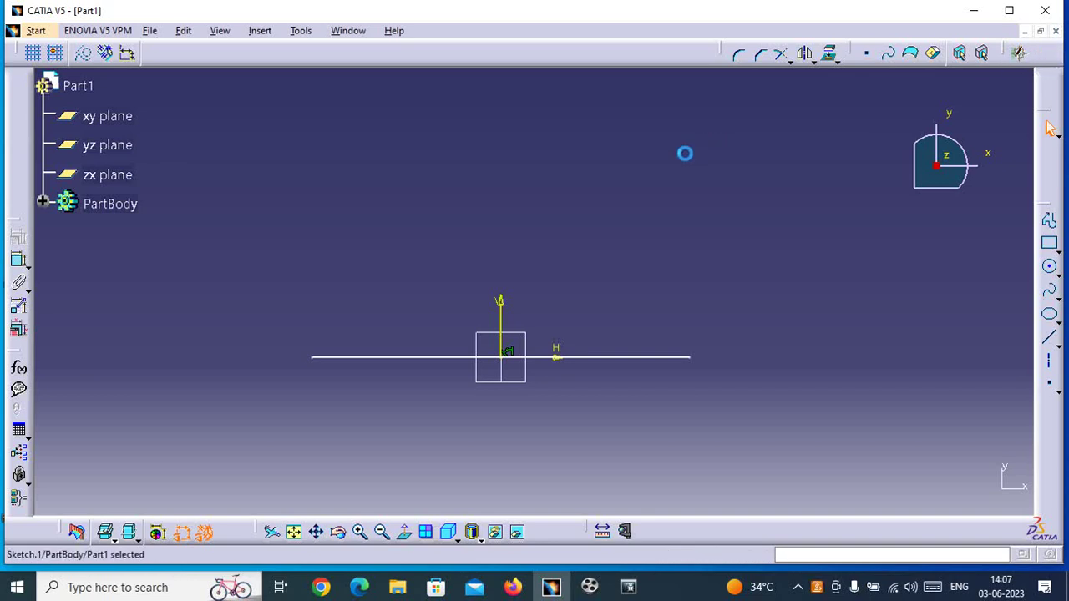
click(632, 242)
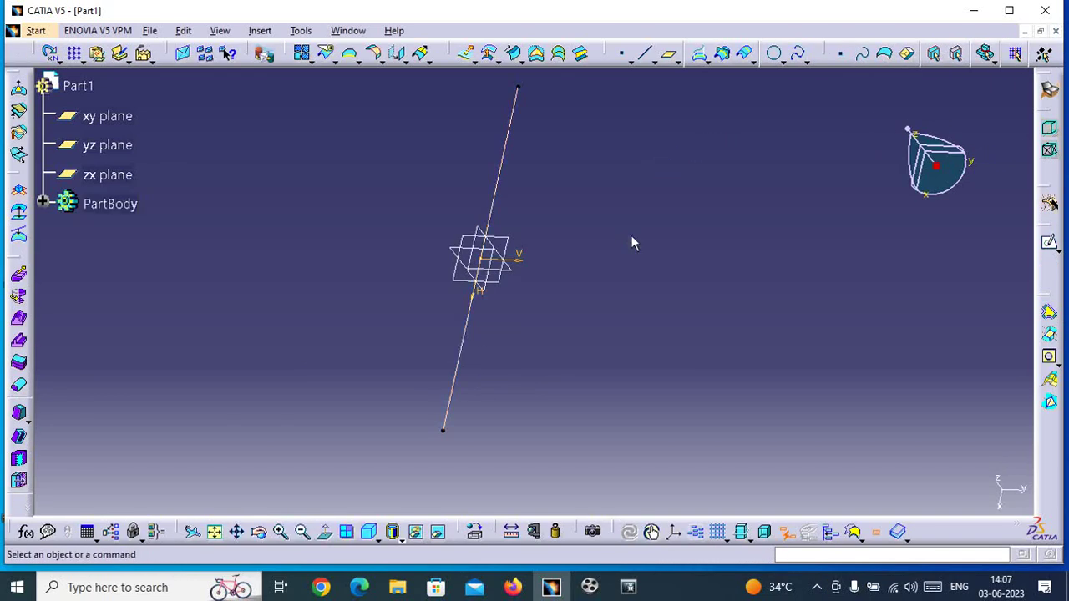
click(466, 52)
click(509, 184)
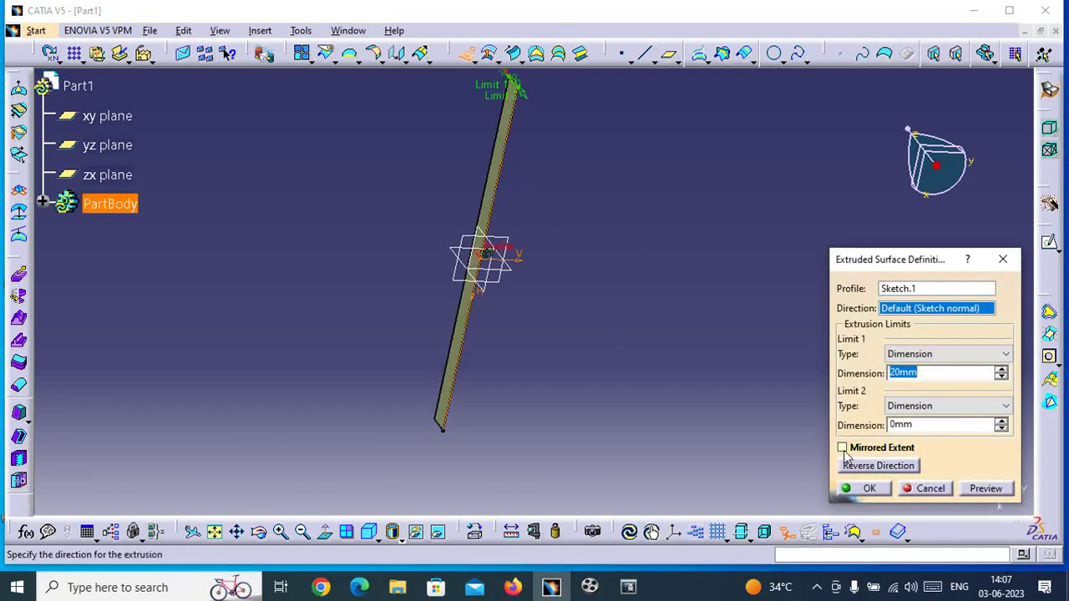
middle_drag(519, 315, 487, 279)
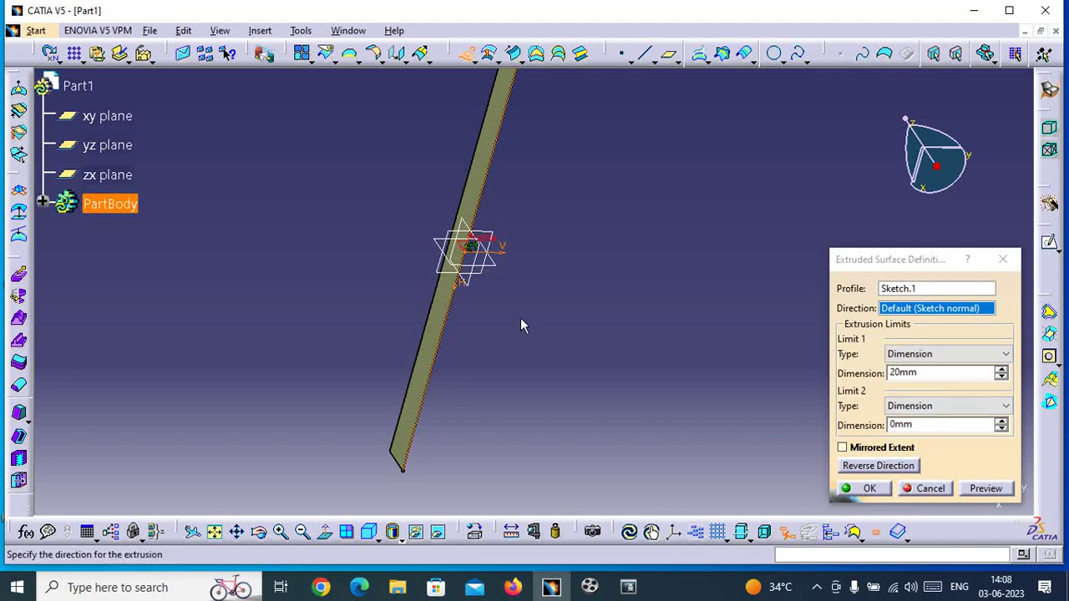
mouse_move(471, 358)
middle_down()
mouse_move(421, 309)
mouse_move(436, 322)
middle_up()
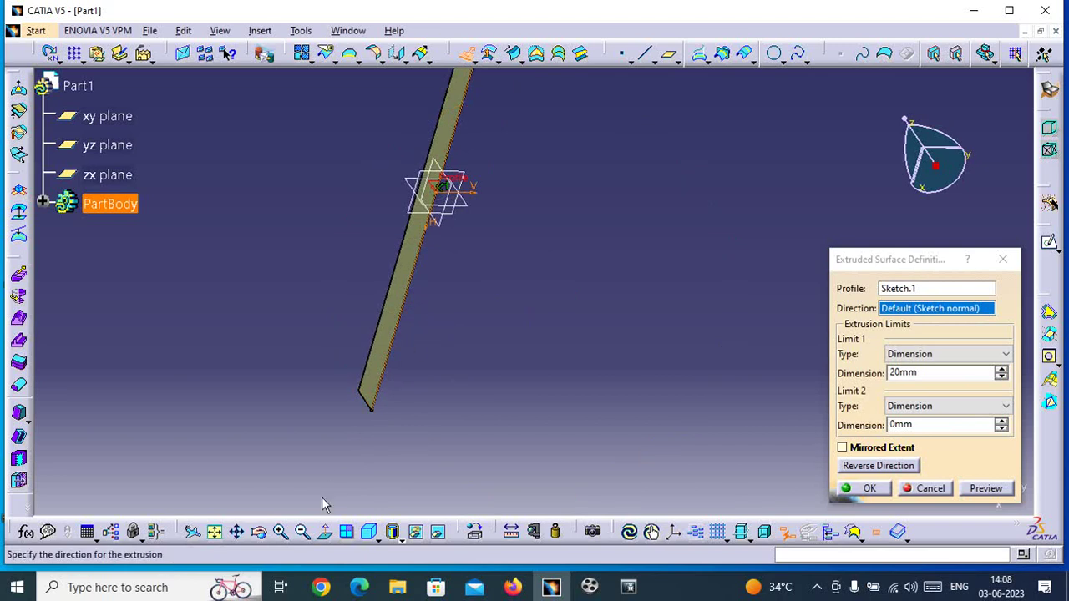
click(259, 531)
mouse_move(358, 418)
mouse_down()
mouse_move(316, 379)
mouse_move(286, 296)
mouse_up()
mouse_move(287, 296)
middle_down()
mouse_move(520, 342)
mouse_move(512, 414)
middle_up()
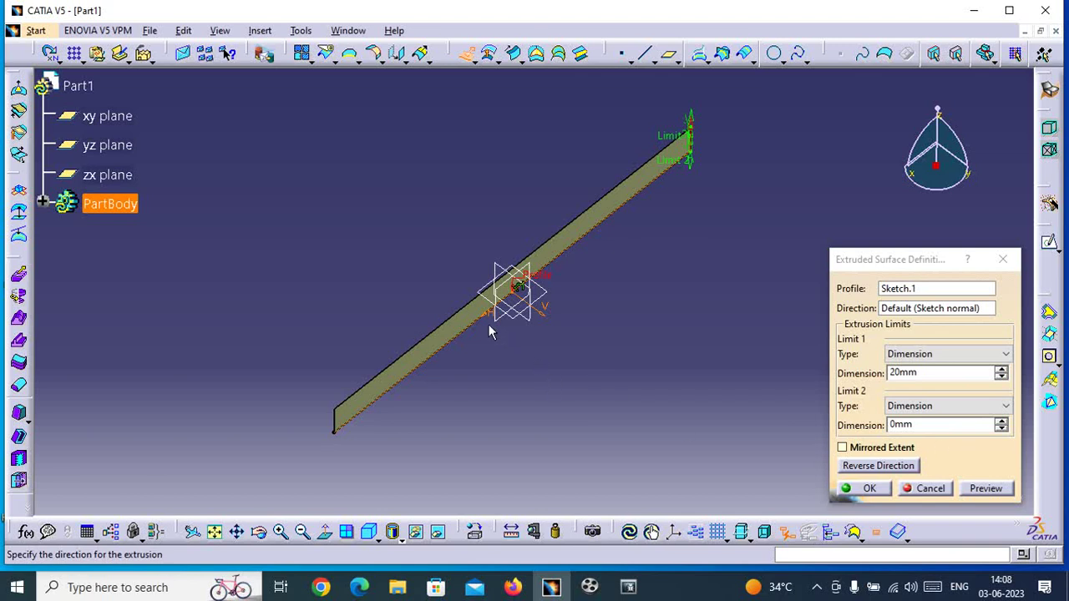
click(842, 447)
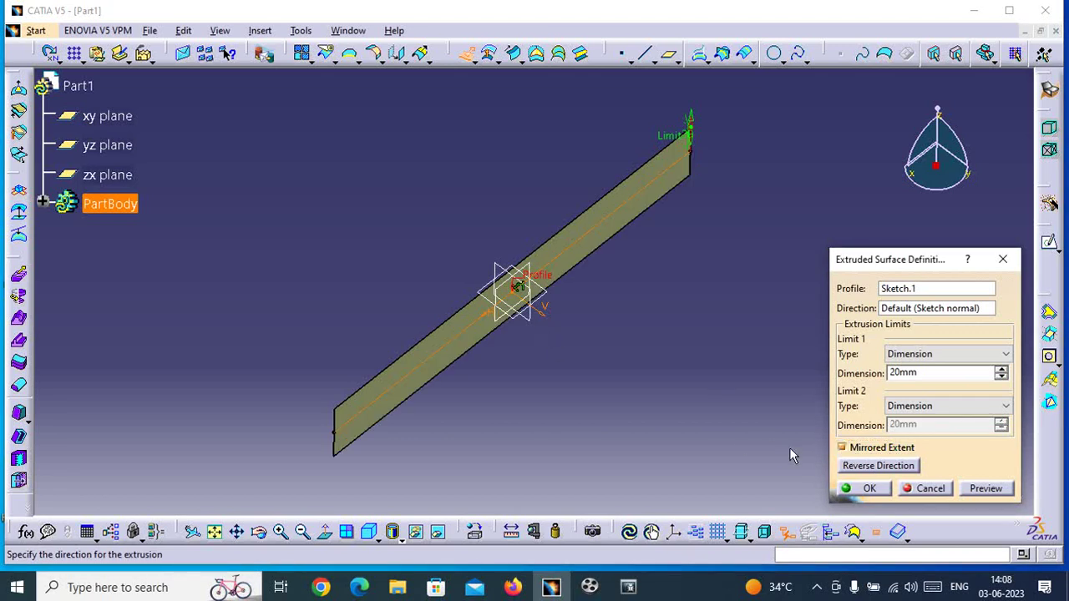
click(842, 448)
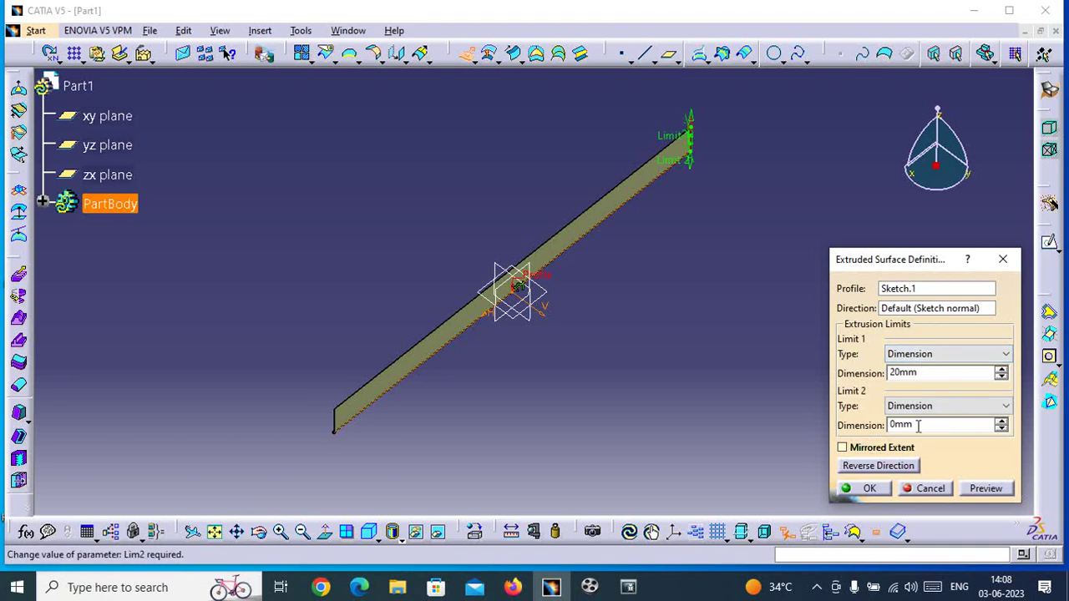
click(932, 489)
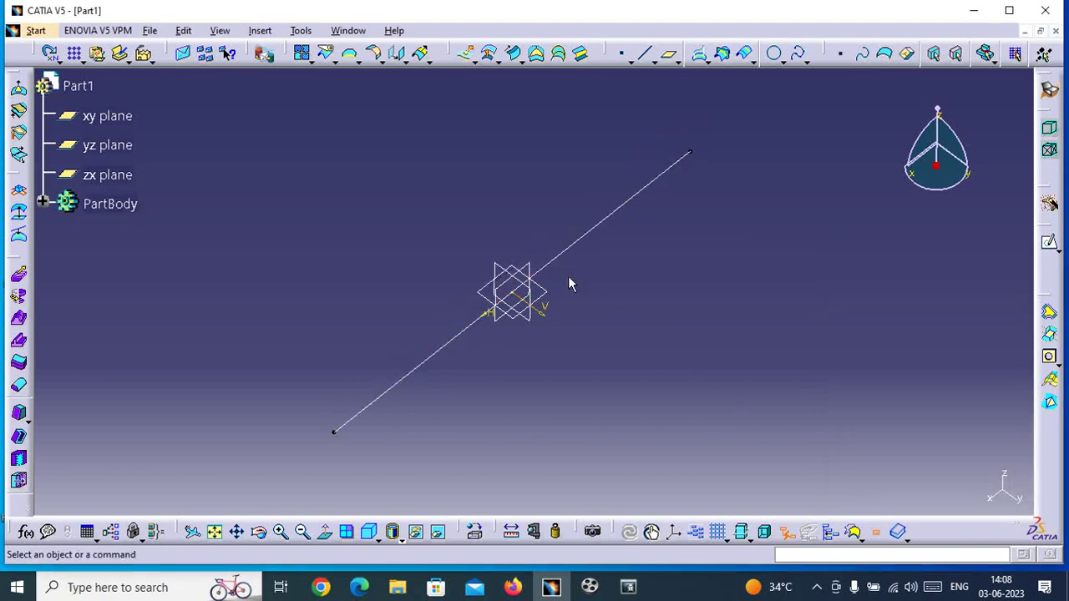
- Select and deselect the line sketch, then browse the other surface creation options
click(545, 266)
click(641, 302)
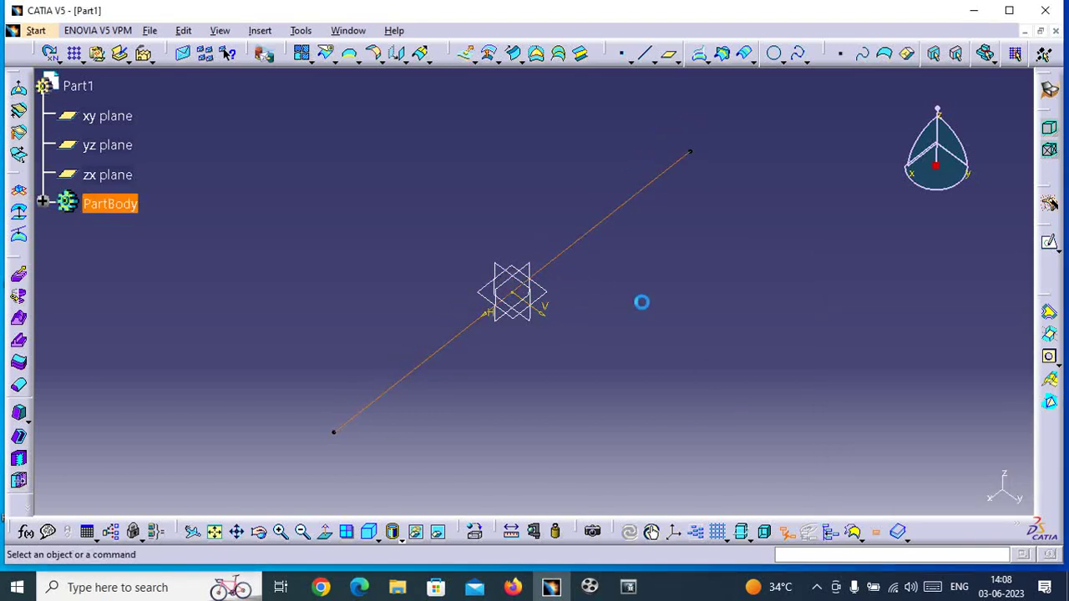
click(569, 251)
click(521, 217)
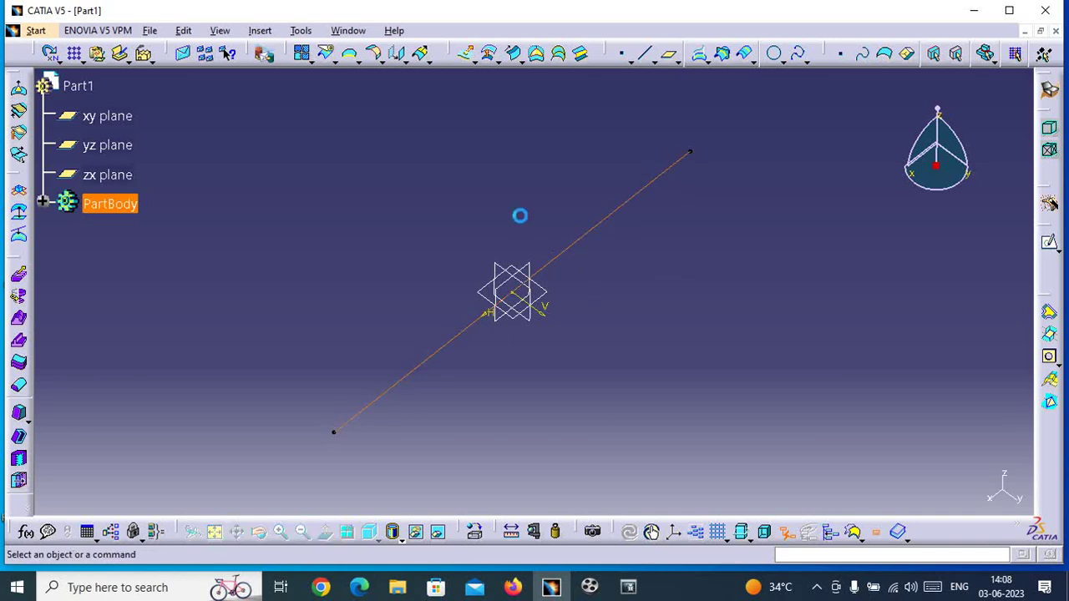
click(481, 60)
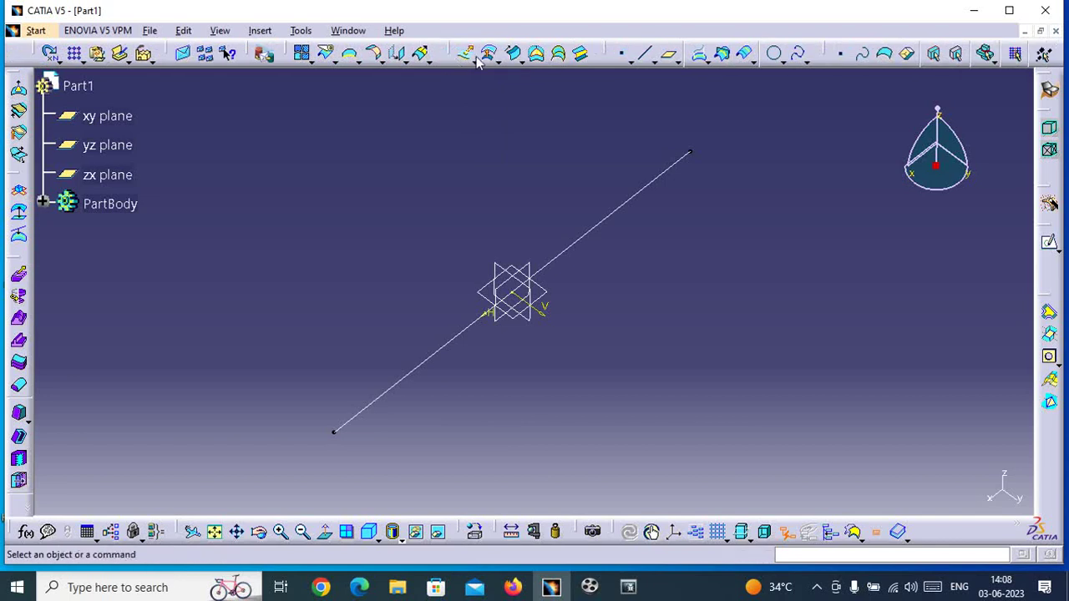
click(477, 66)
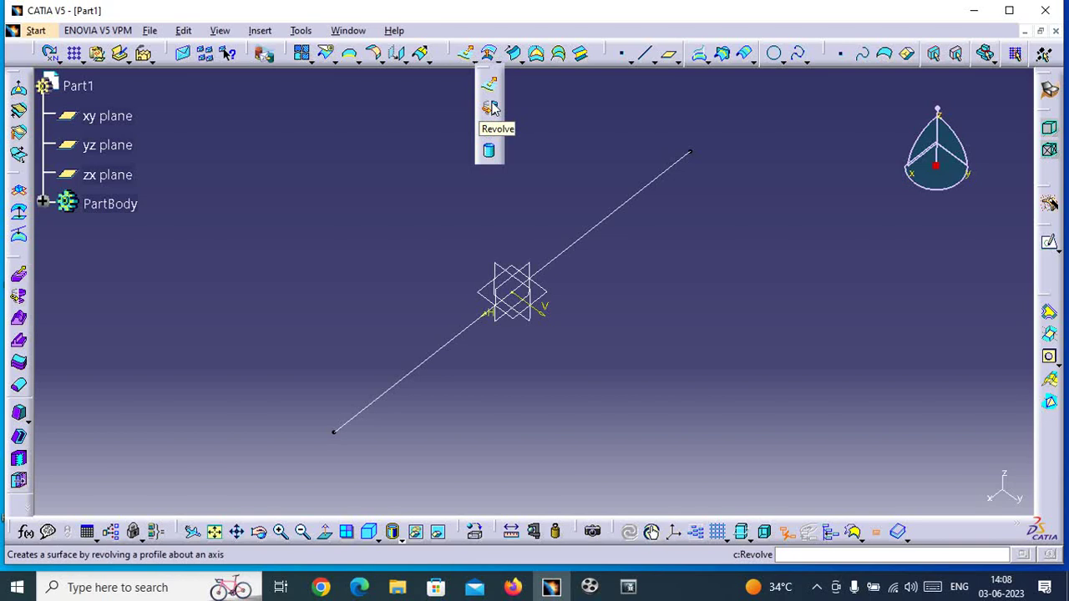
- Open Sketch.1, check the line's definition without changes, and delete the line
double_click(575, 246)
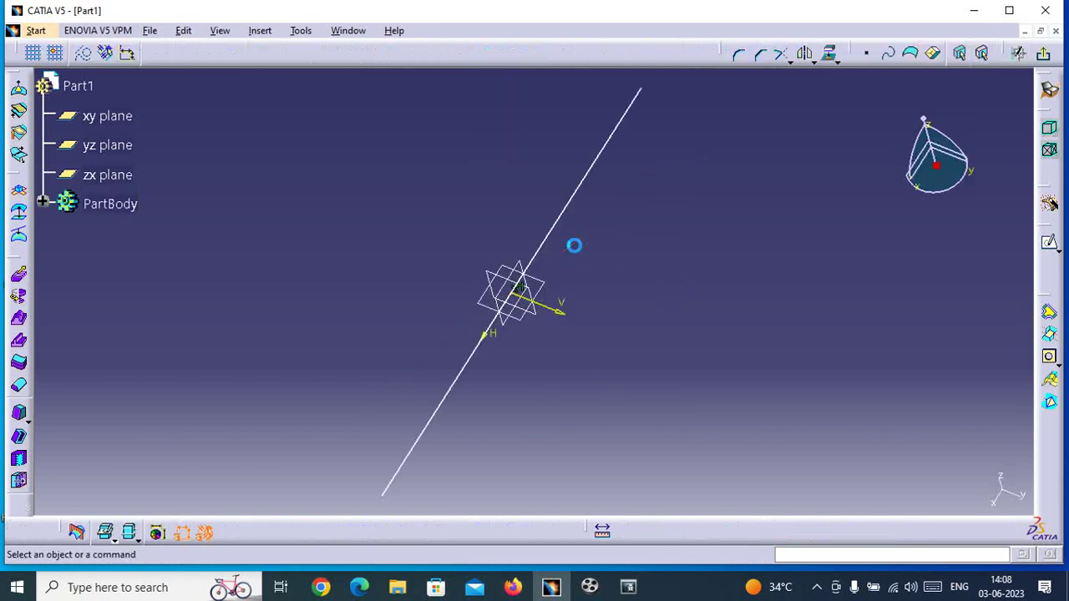
double_click(677, 306)
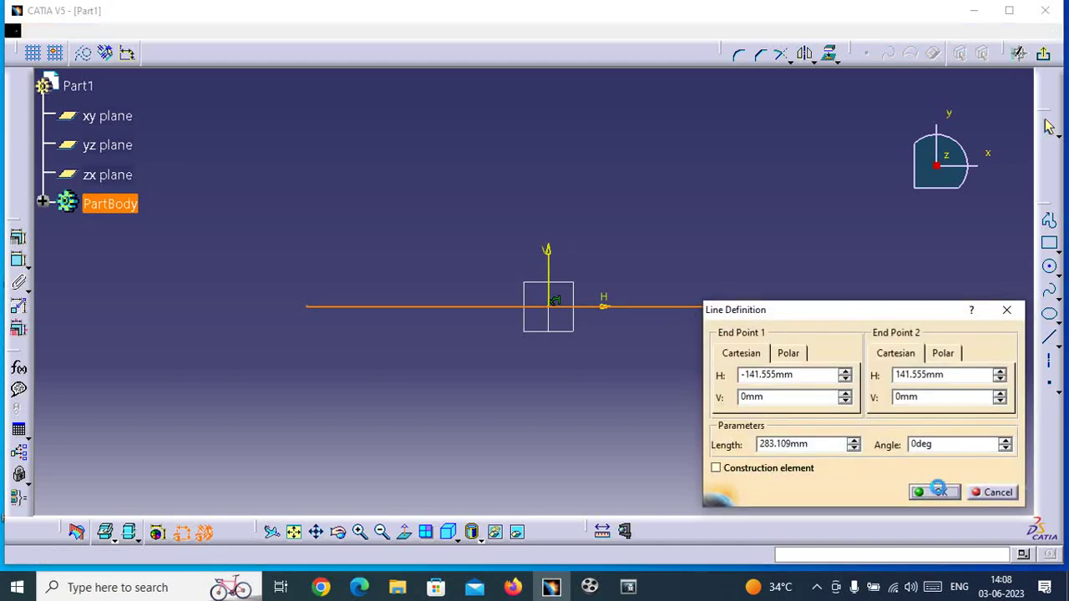
click(942, 493)
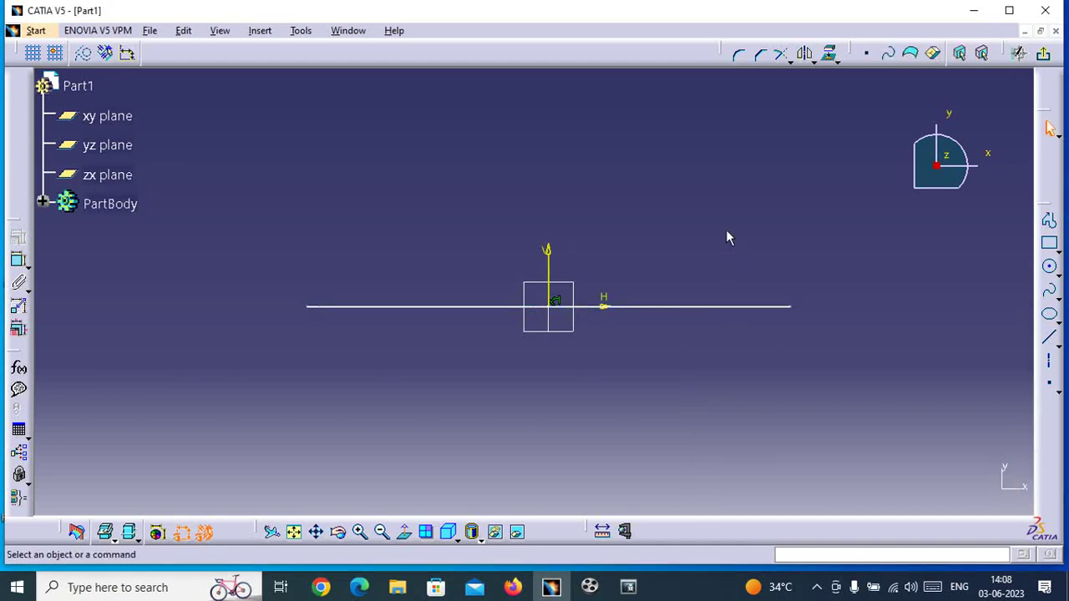
double_click(706, 307)
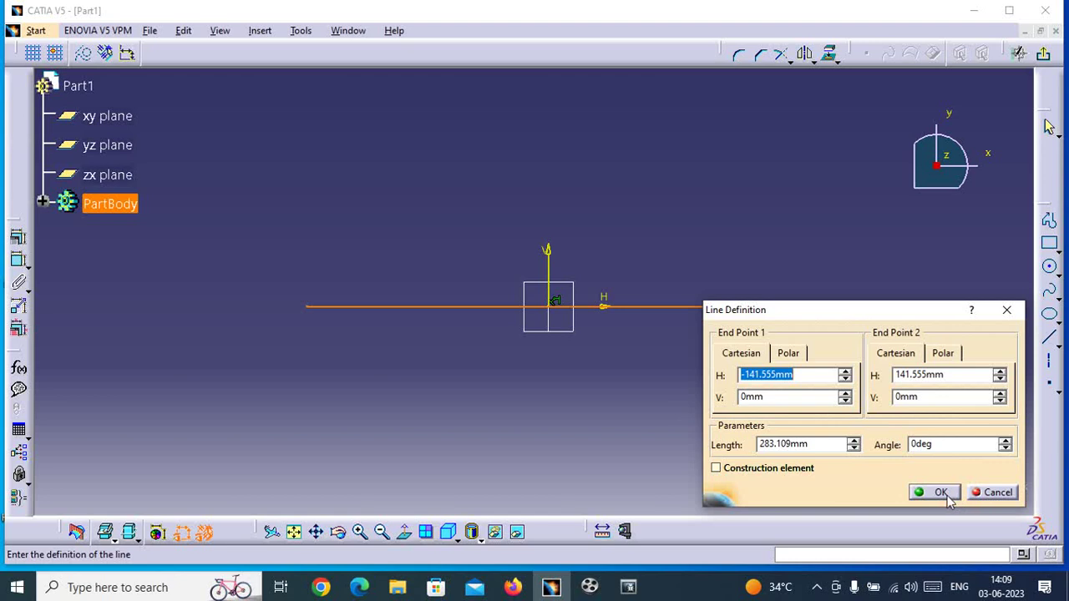
click(998, 492)
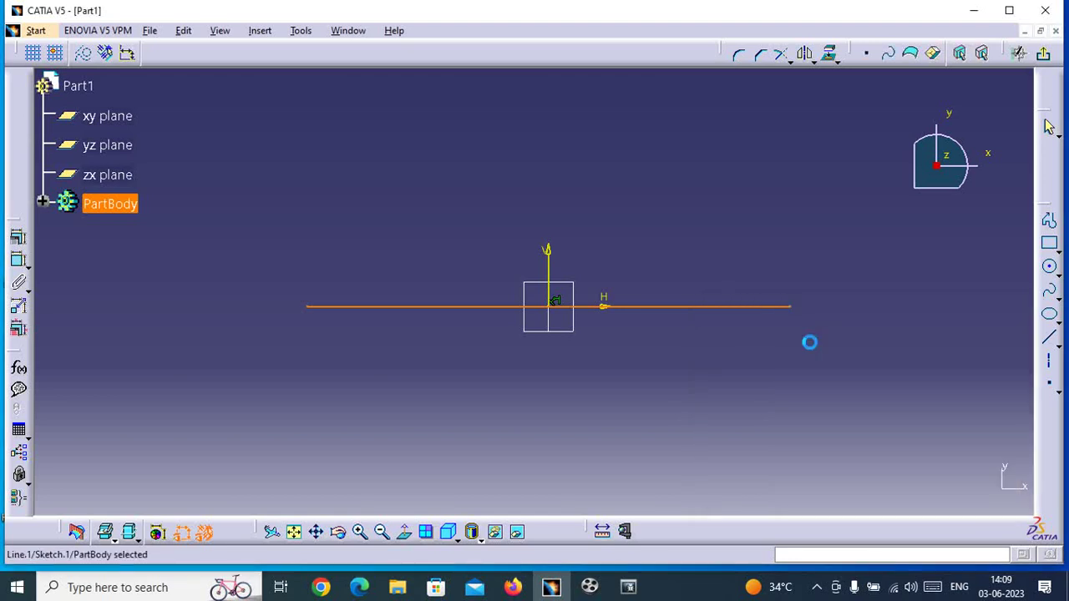
key(Delete)
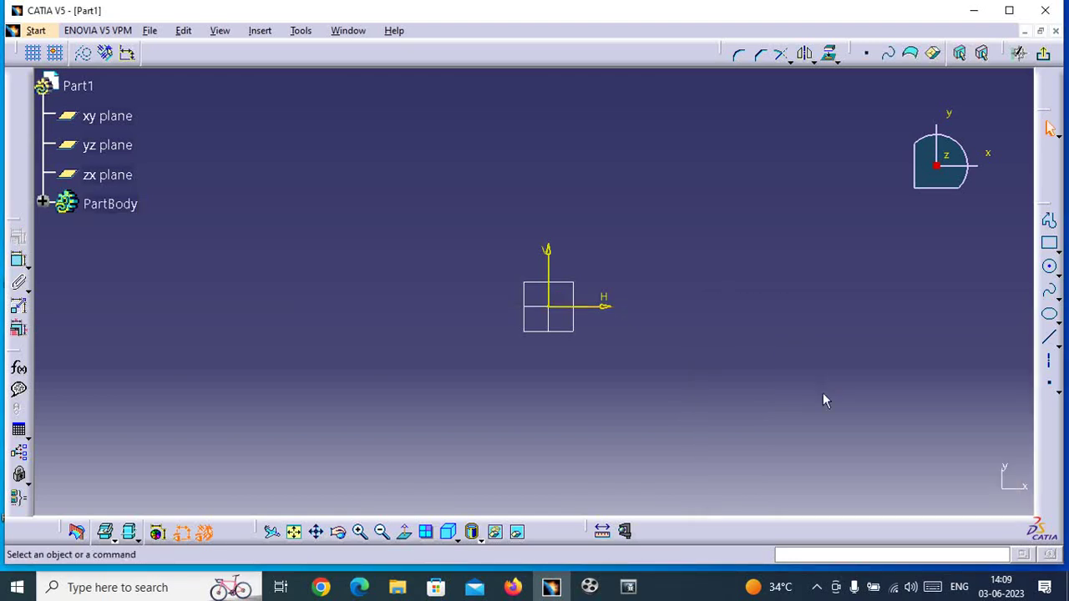
- Draw a circle of about 35.6mm radius right of the origin, then exit the sketcher
click(1049, 266)
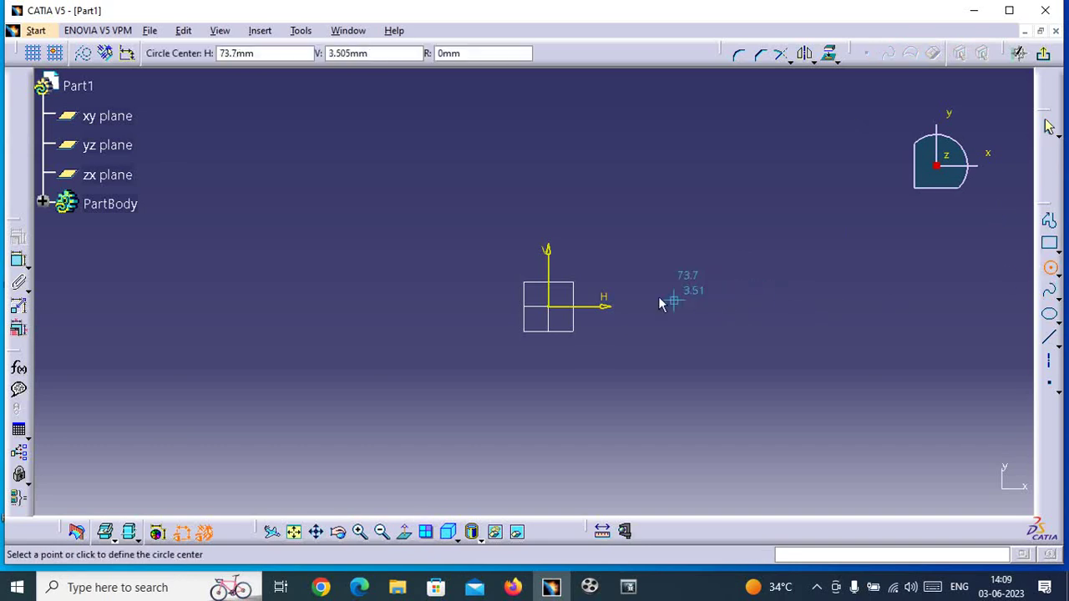
click(735, 306)
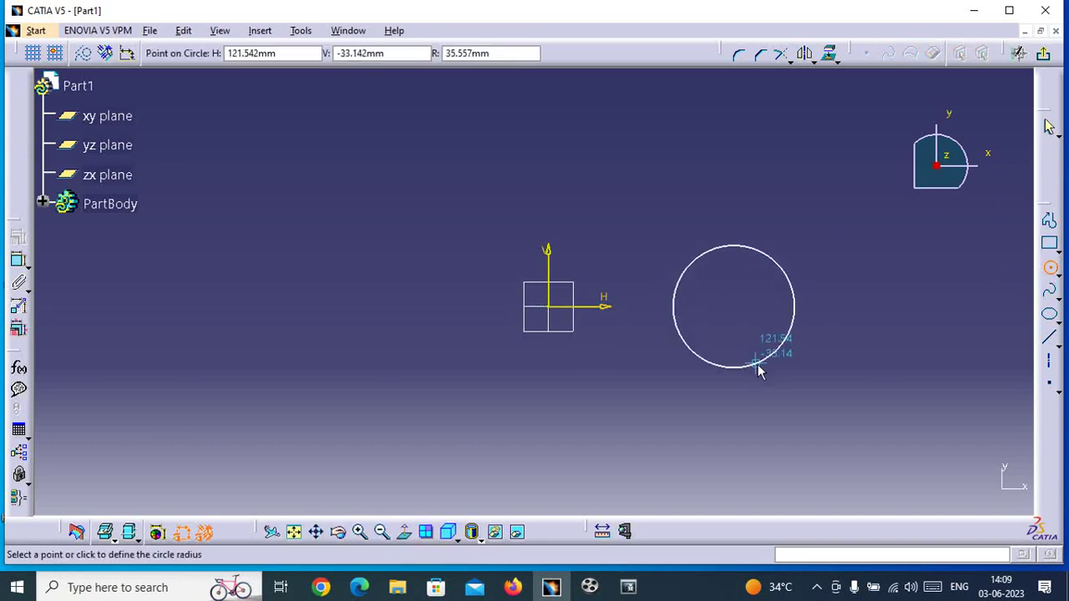
click(756, 364)
click(762, 368)
click(833, 143)
click(1044, 54)
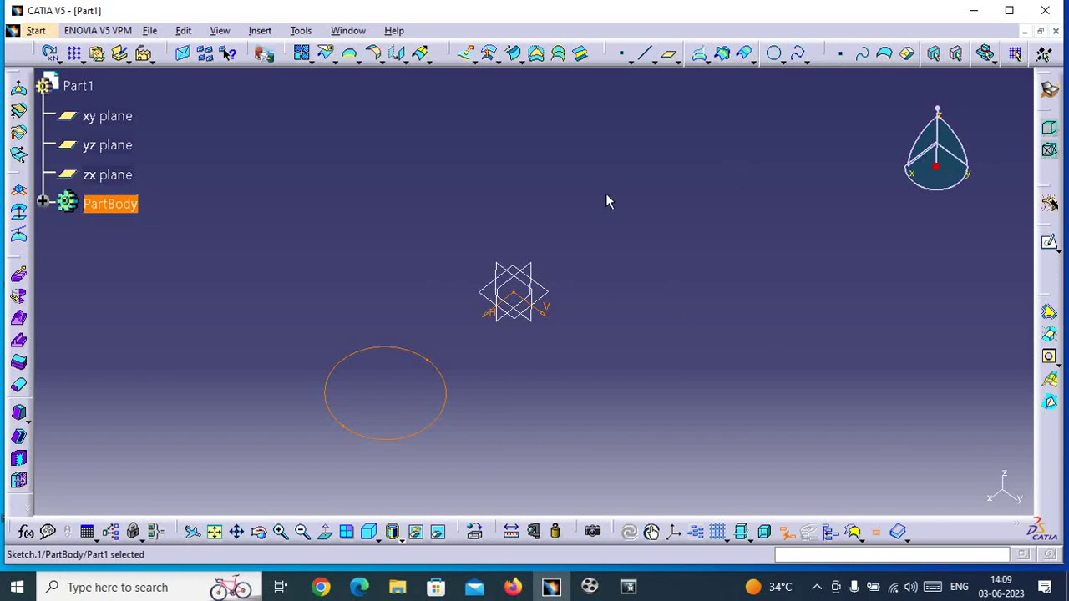
click(479, 60)
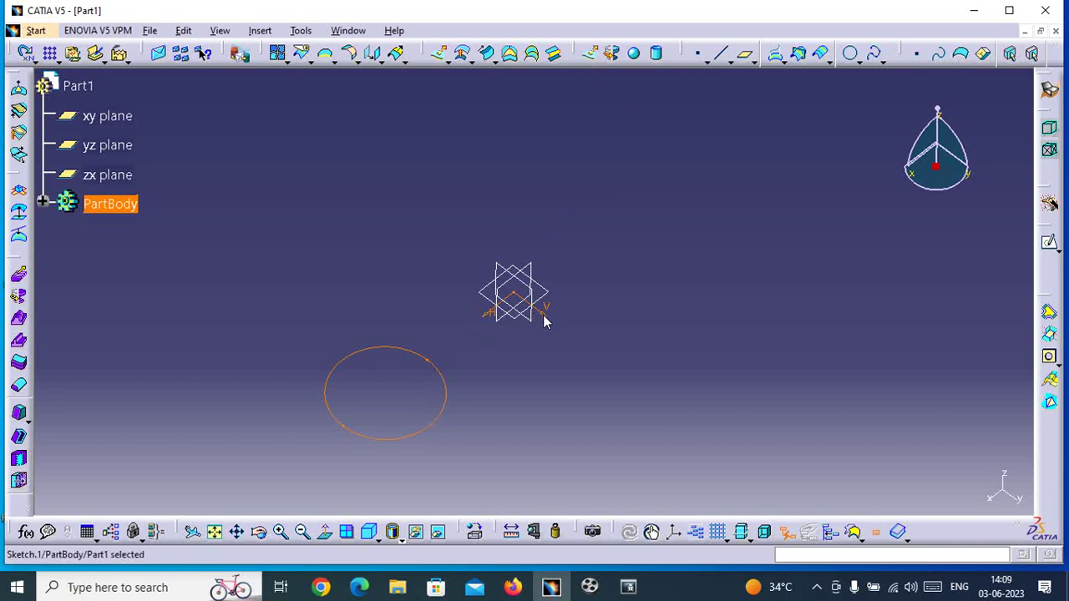
click(603, 173)
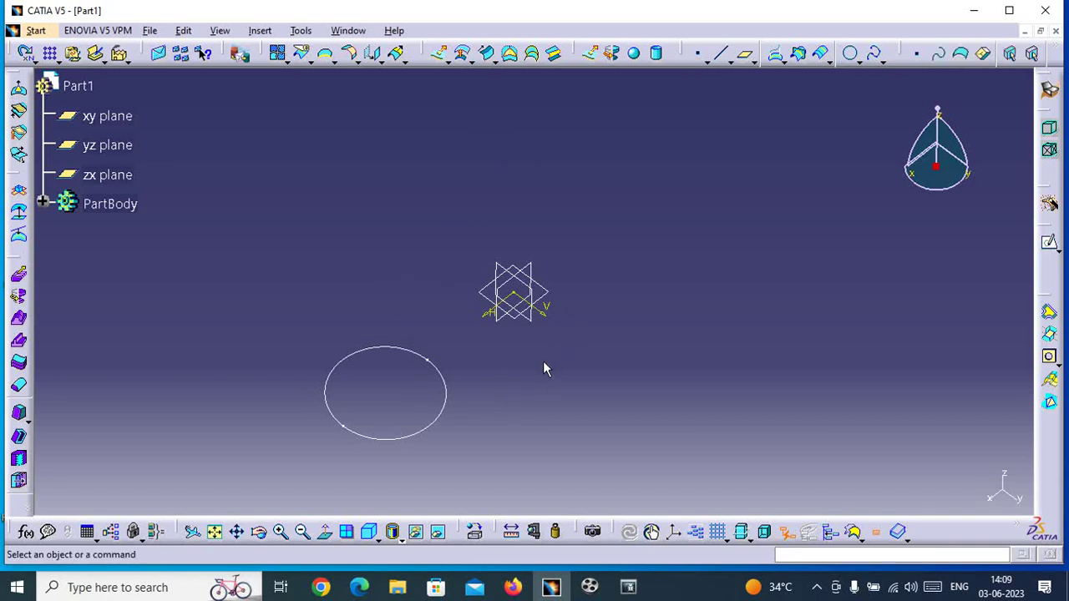
scroll(577, 200, up, 1)
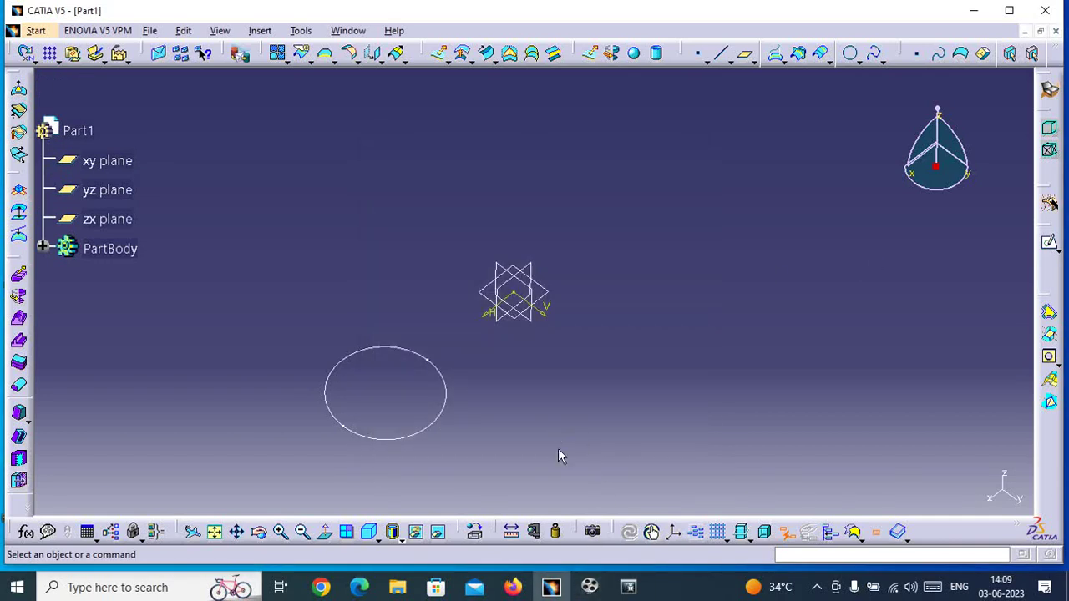
click(589, 587)
- Stop the Cute Screen Recorder capture at about 345 seconds
click(524, 435)
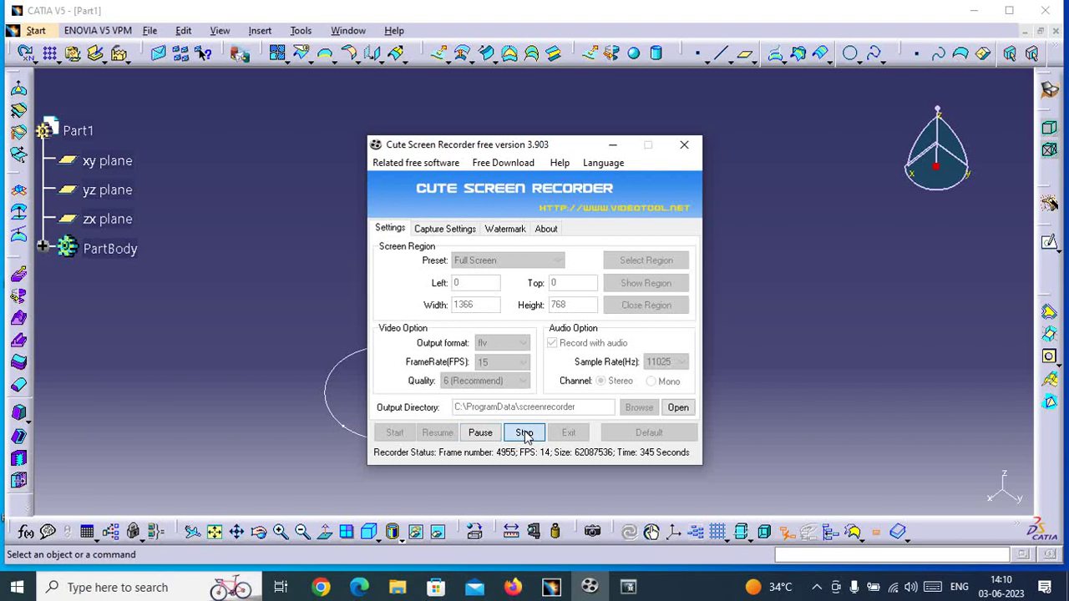